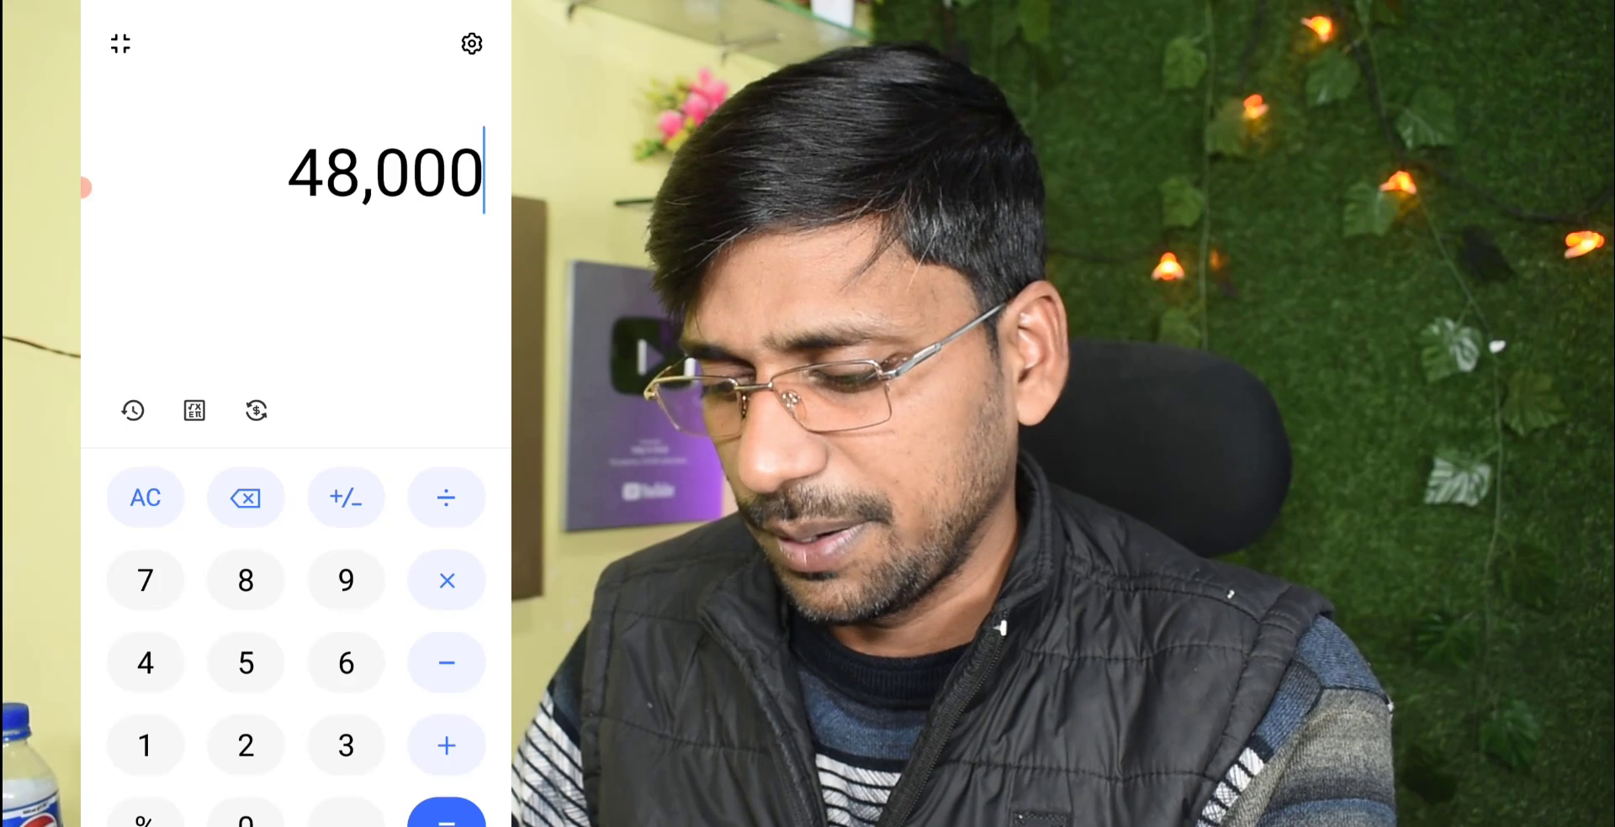
left_click(145, 497)
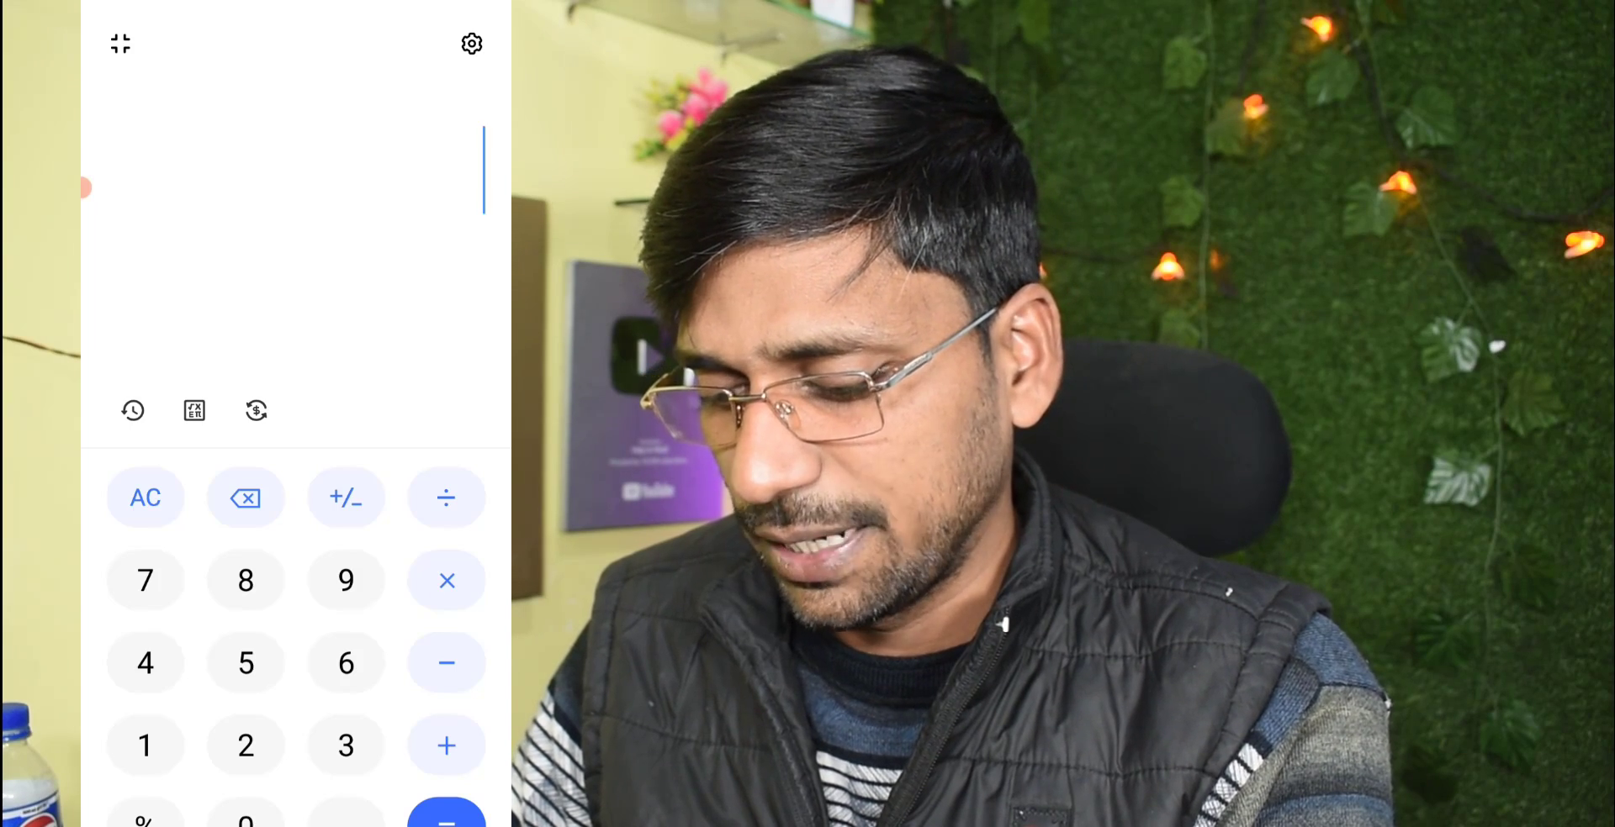
key("Home")
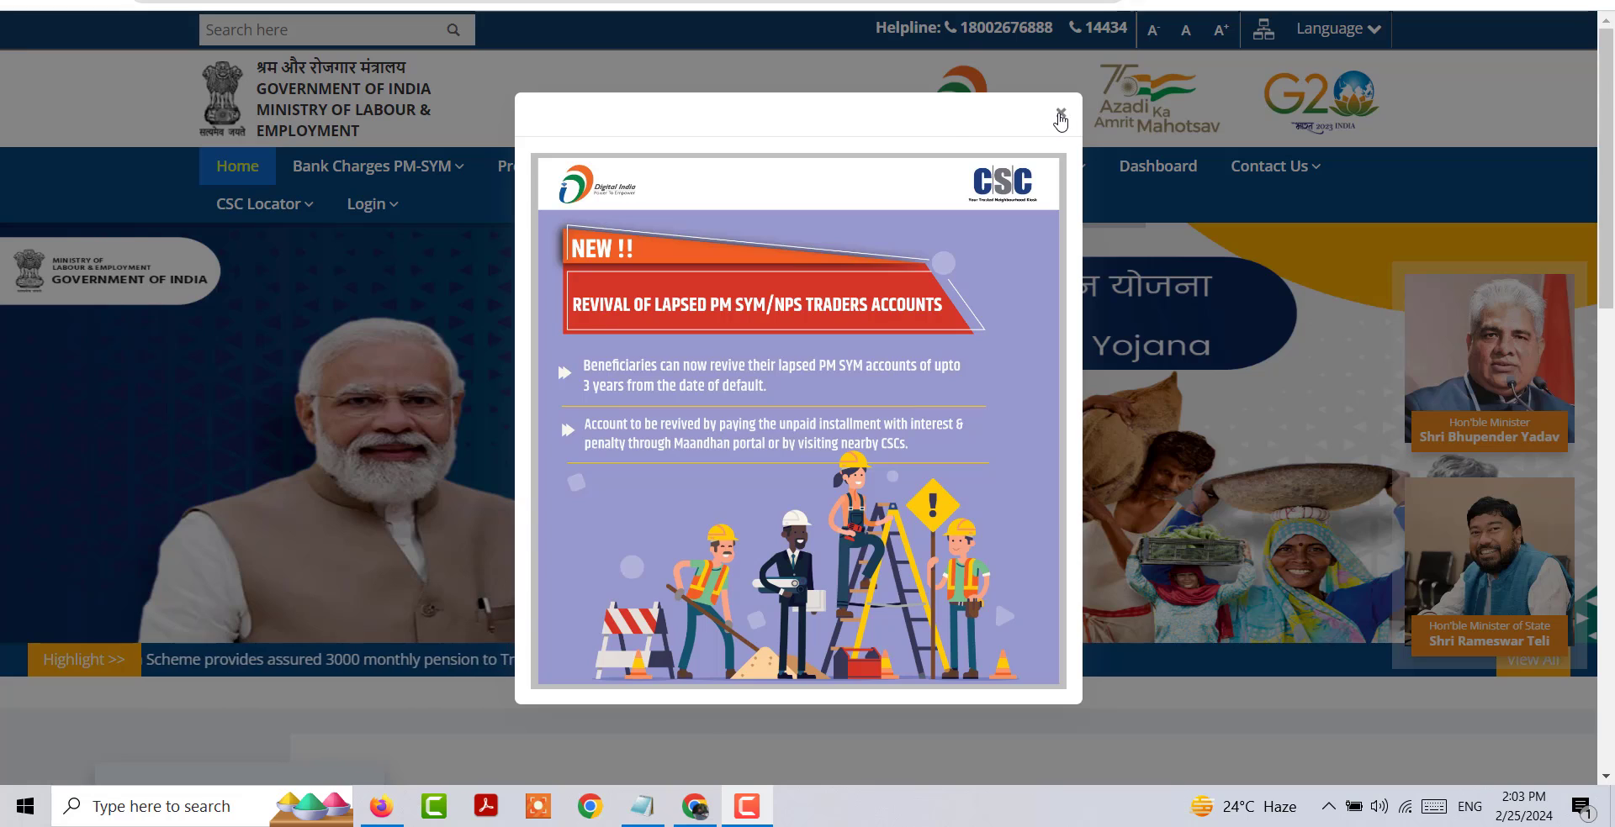
Step: Dismiss the lapsed-accounts announcement and open the New Enrollment service
left_click(1061, 112)
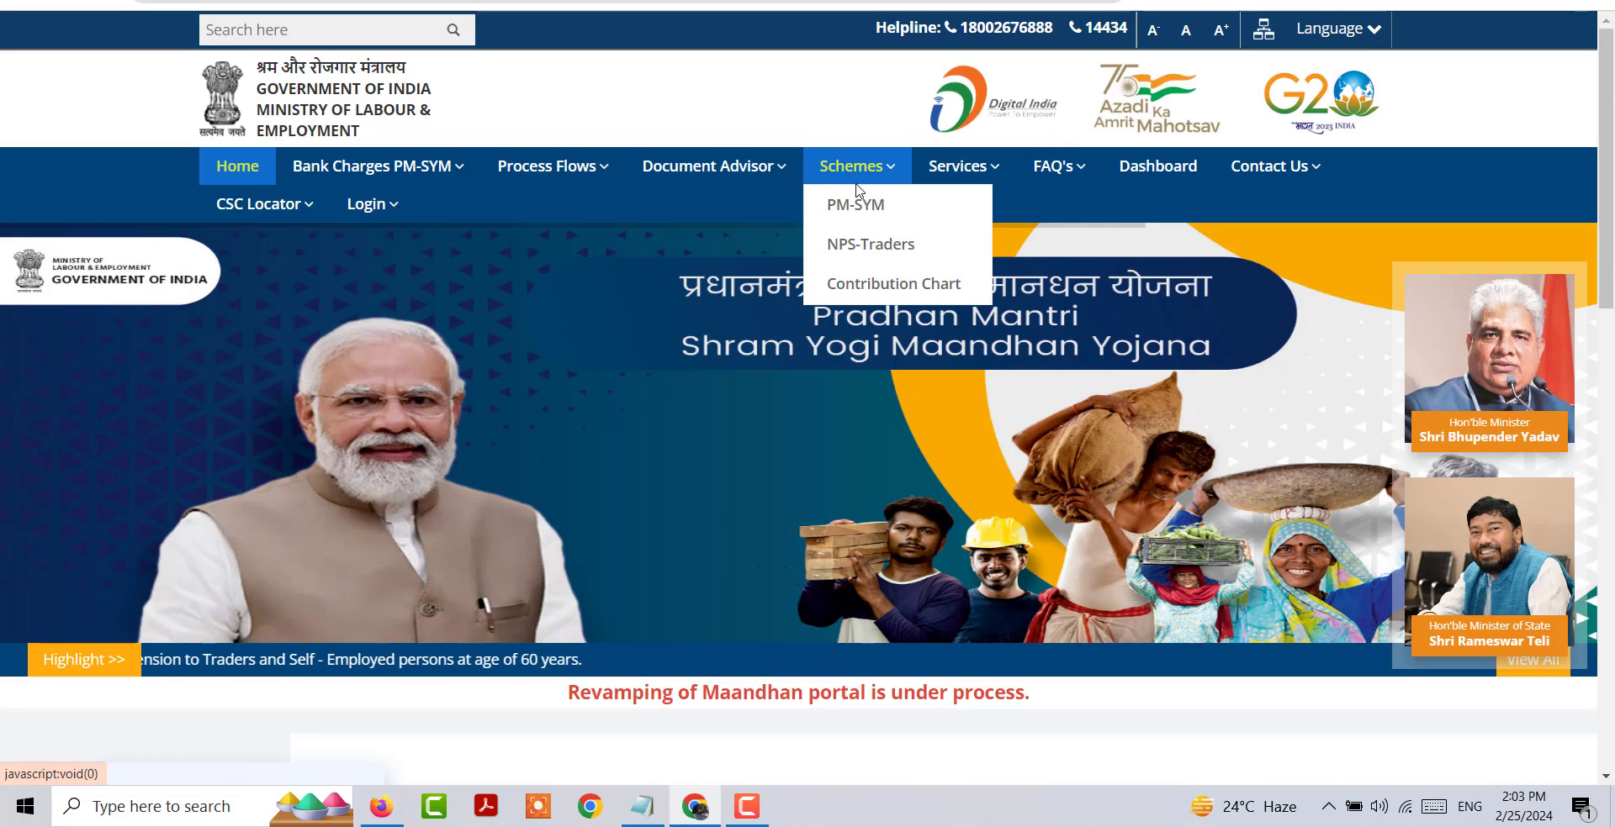
mouse_move(970, 185)
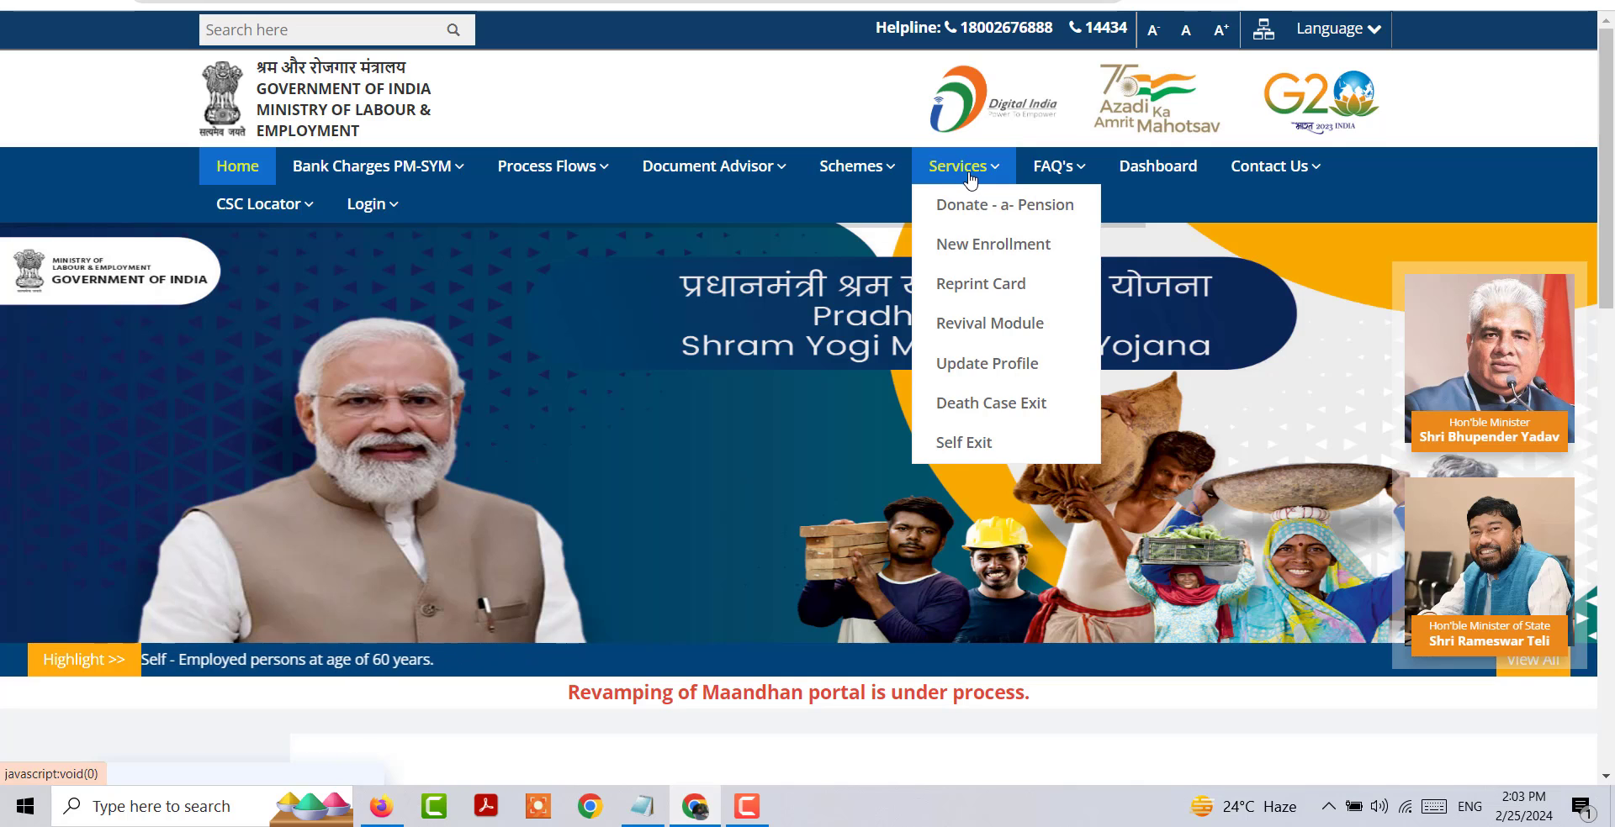
left_click(997, 252)
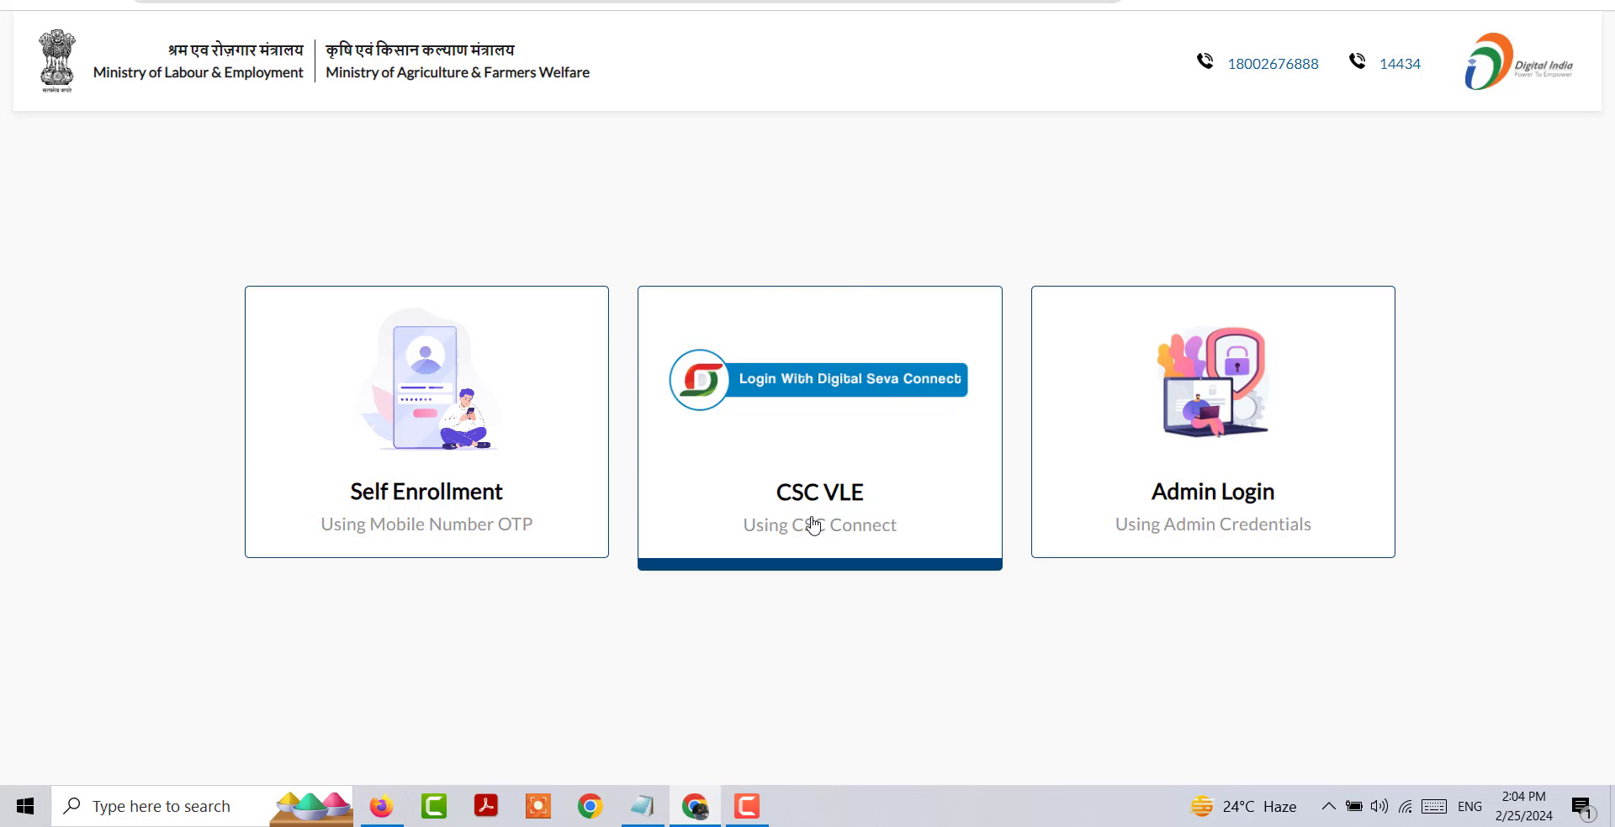
Step: Sign in as a CSC VLE through Digital Seva Connect, completing the captcha
left_click(813, 526)
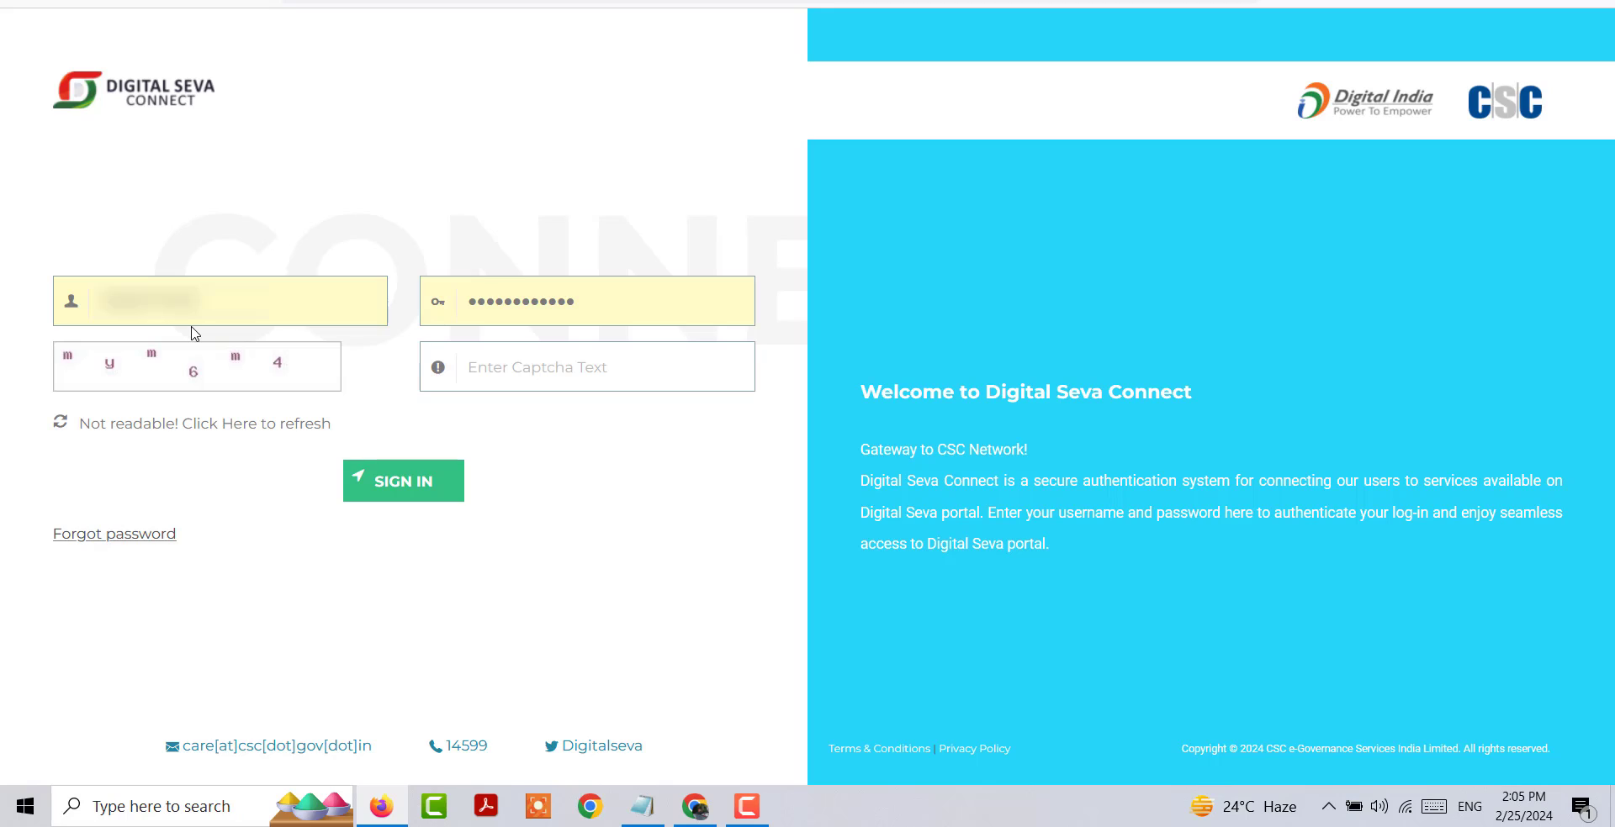
left_click(547, 375)
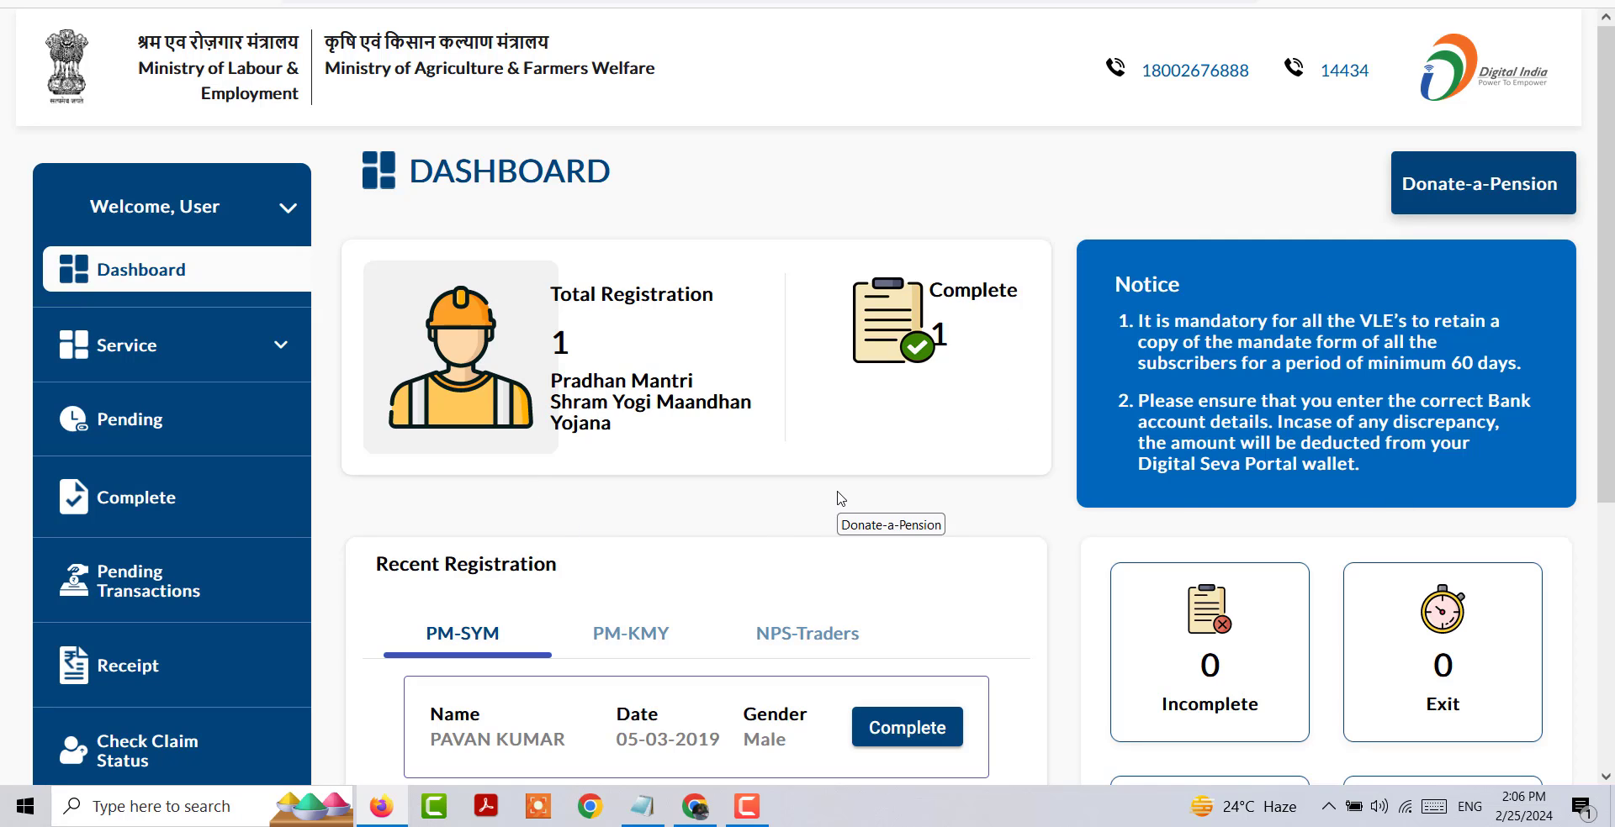
Step: Start a new enrollment for the Pradhan Mantri Kisan Maandhan Yojana from the available services
left_click(282, 349)
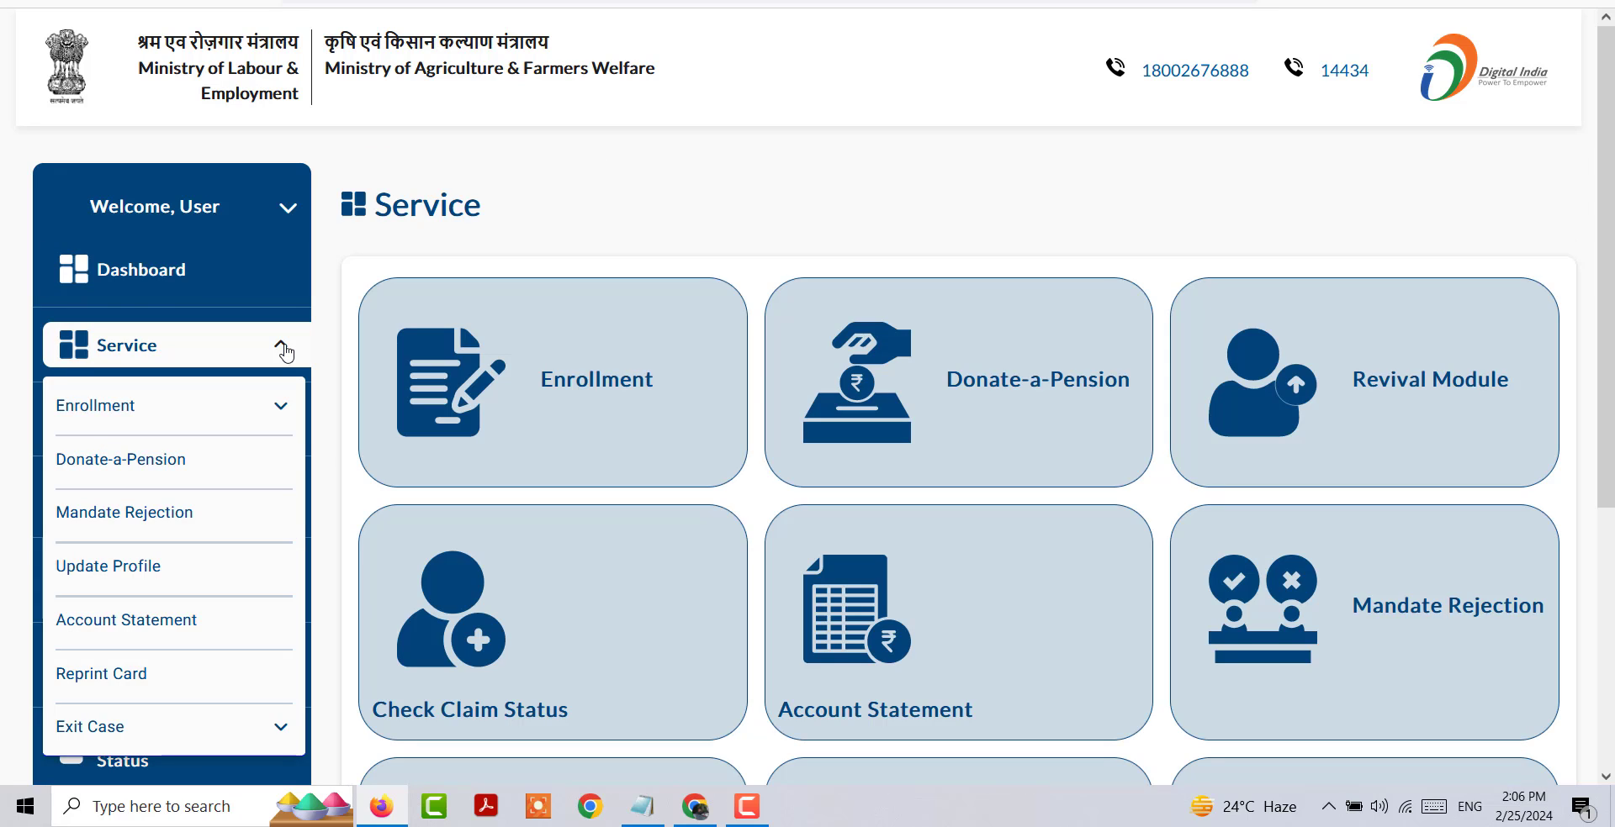
scroll(756, 367, "down", 3)
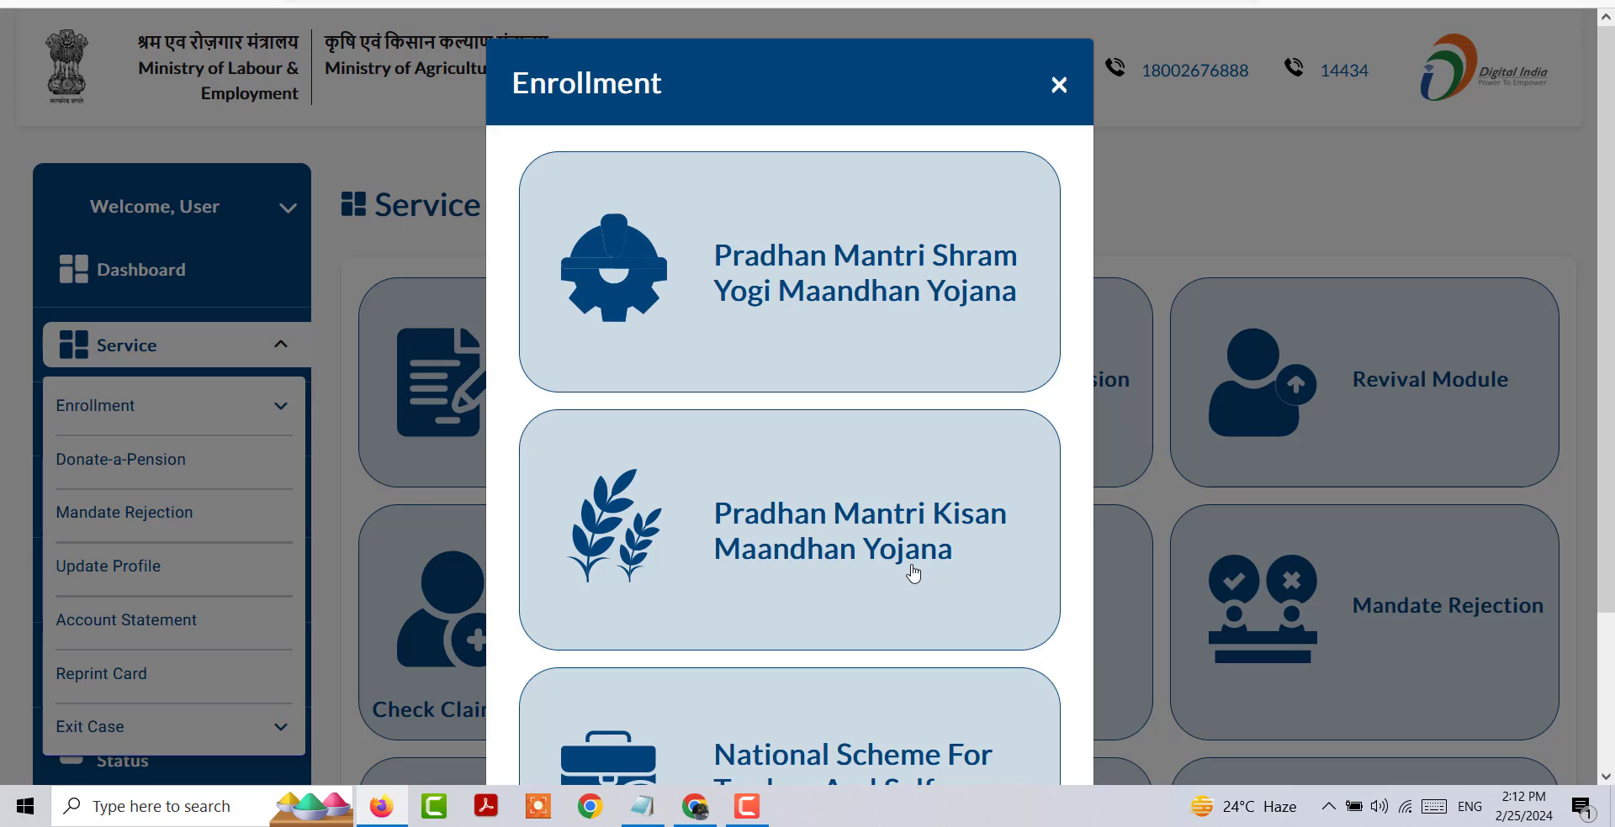
scroll(913, 574, "down", 3)
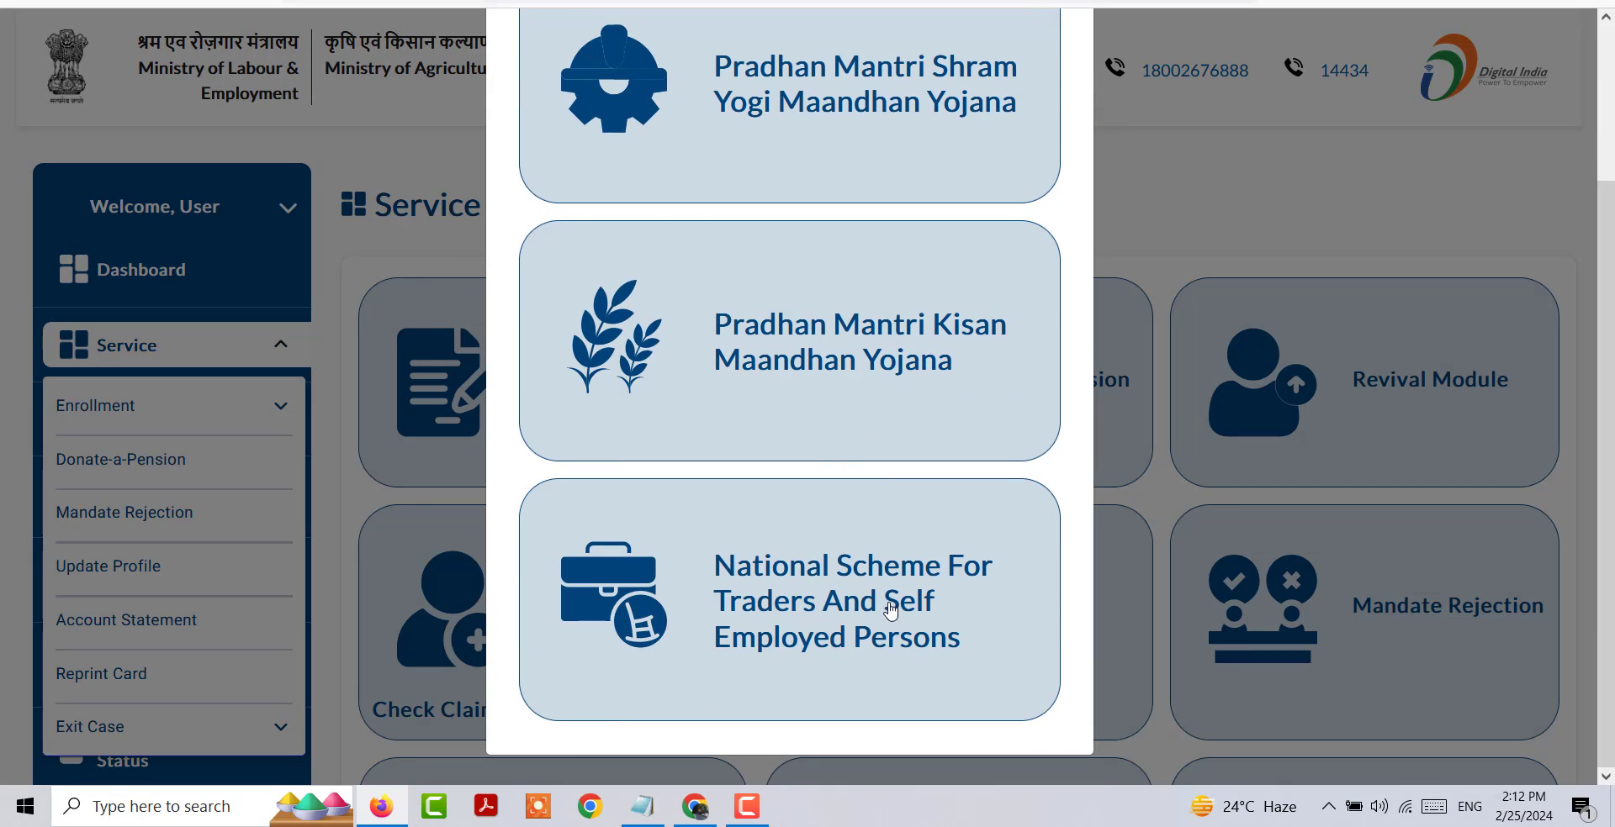
scroll(924, 353, "up", 2)
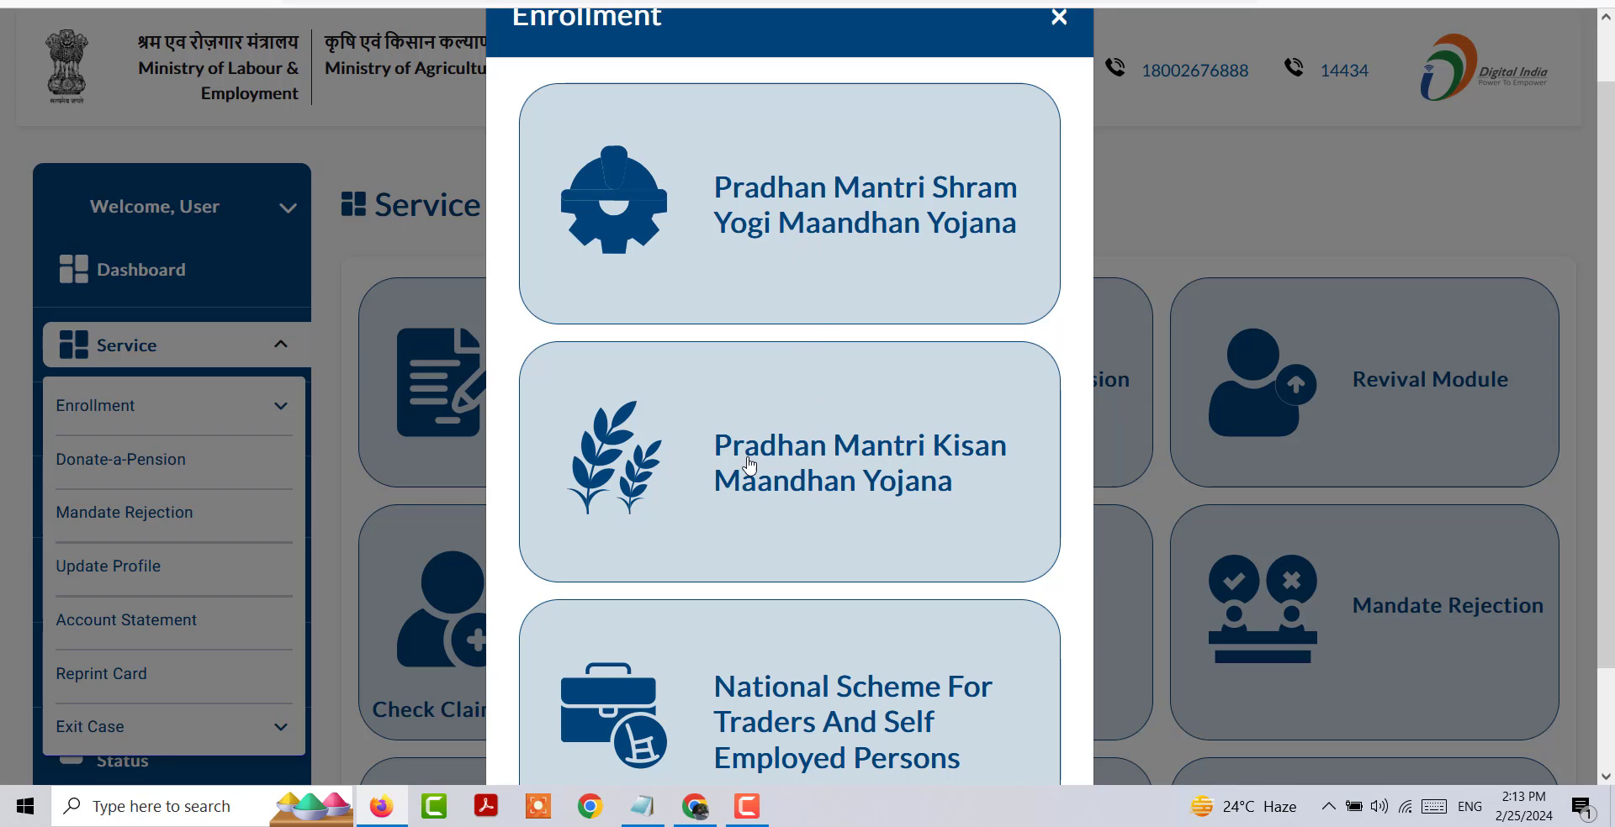
left_click(780, 467)
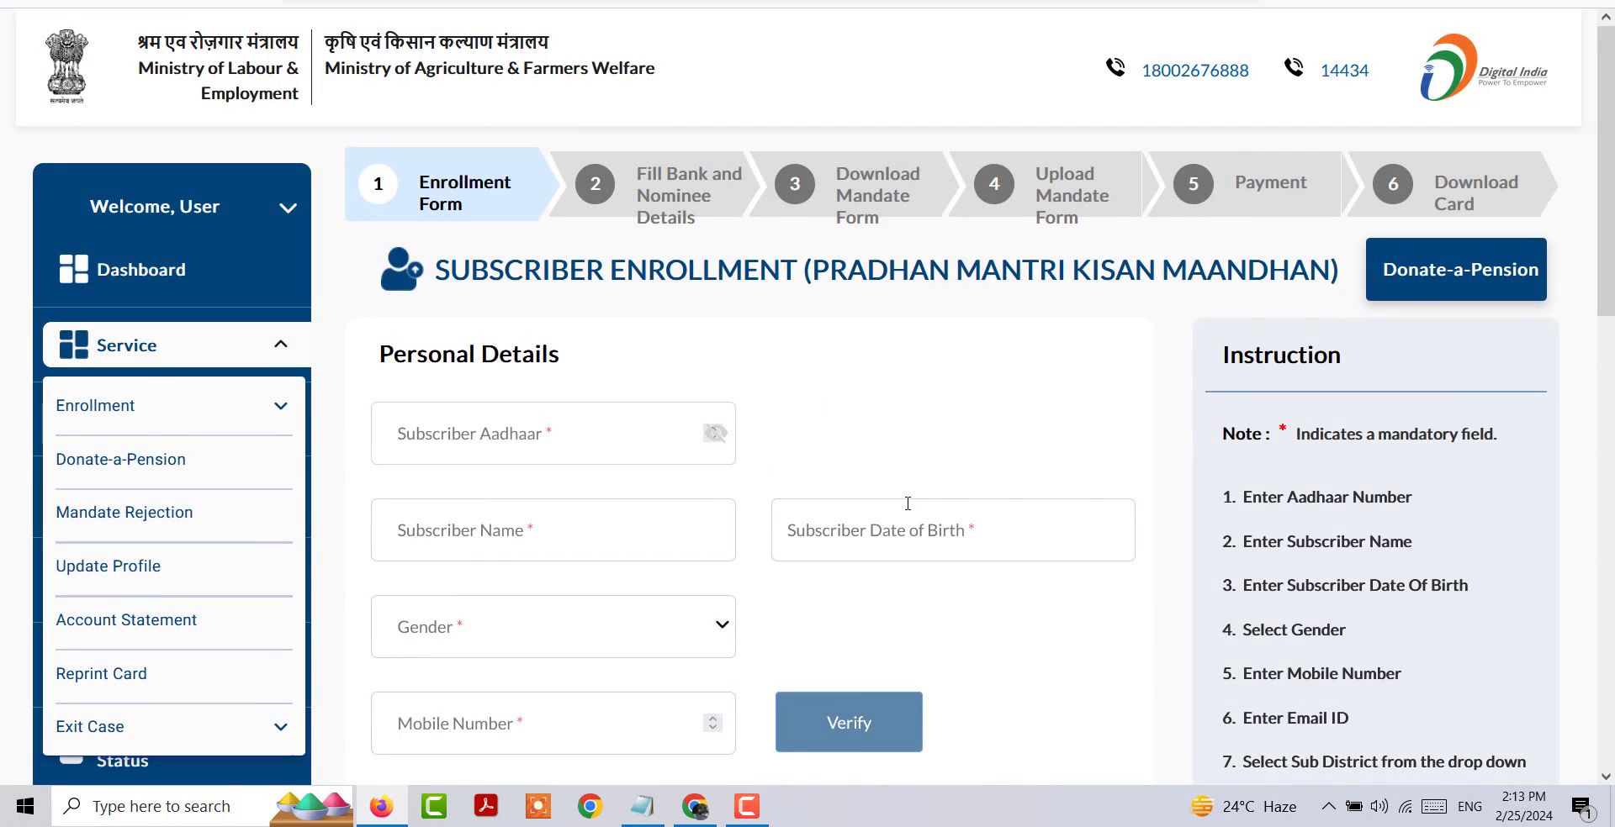
Step: Examine the subscriber enrollment form's personal details, address, farmer category and consent fields
scroll(908, 503, "down", 8)
scroll(902, 513, "up", 7)
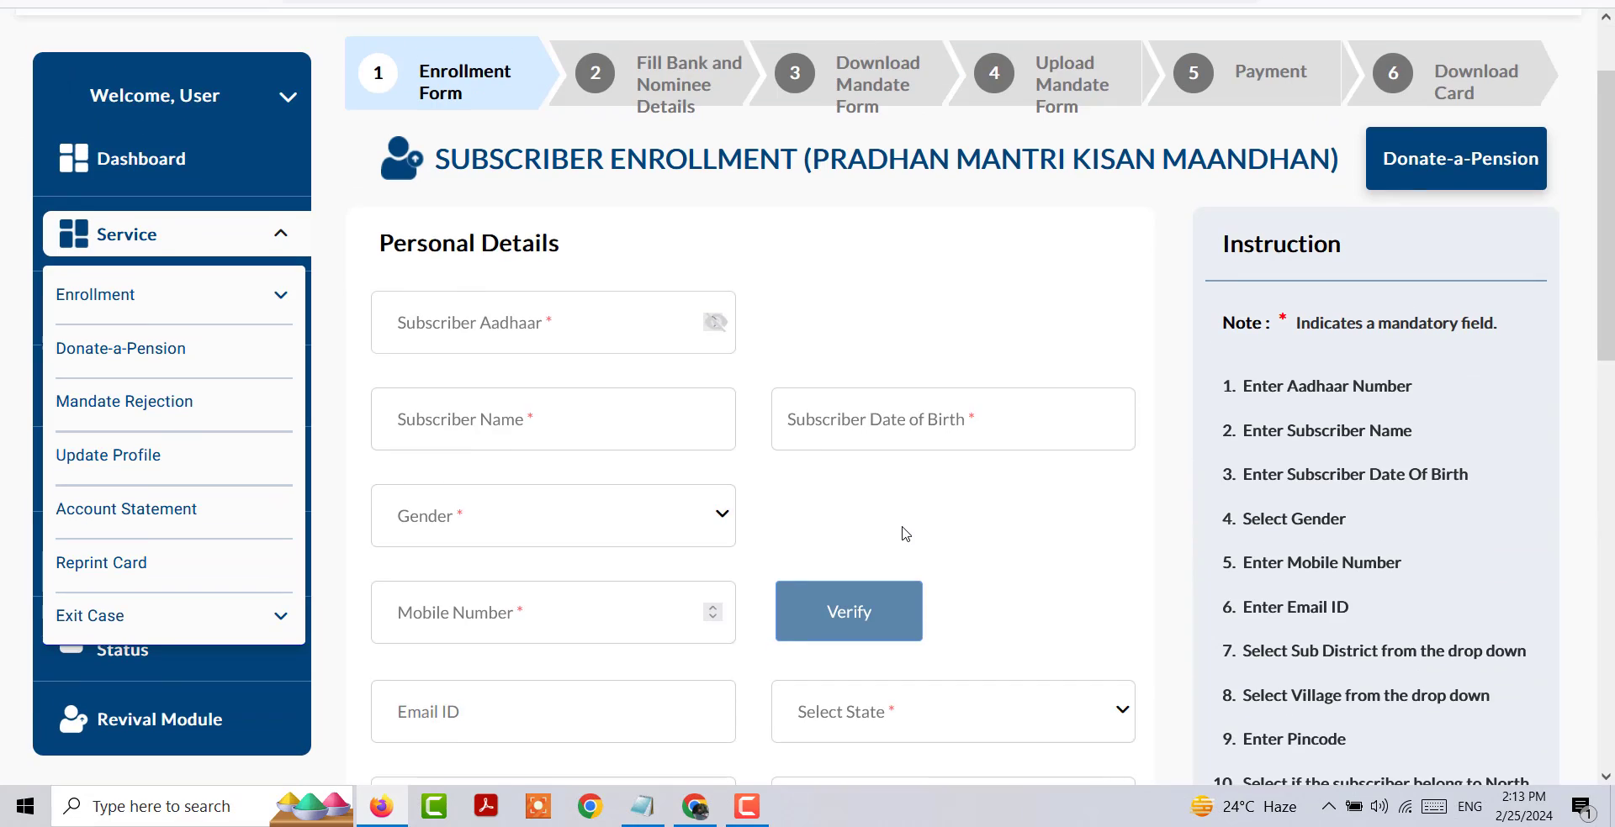
scroll(851, 252, "up", 2)
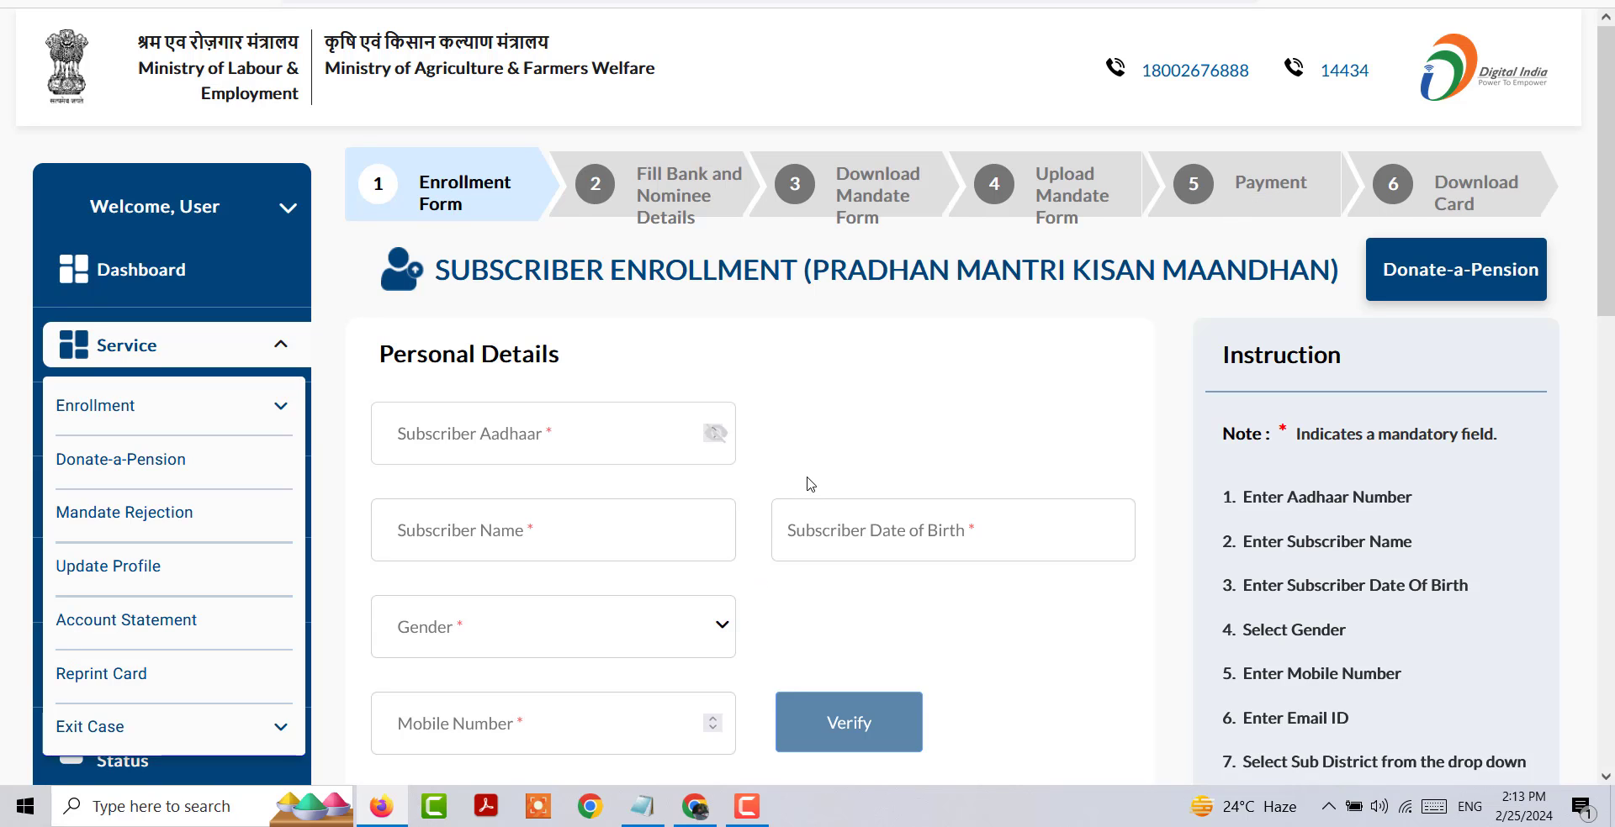
scroll(810, 484, "down", 1)
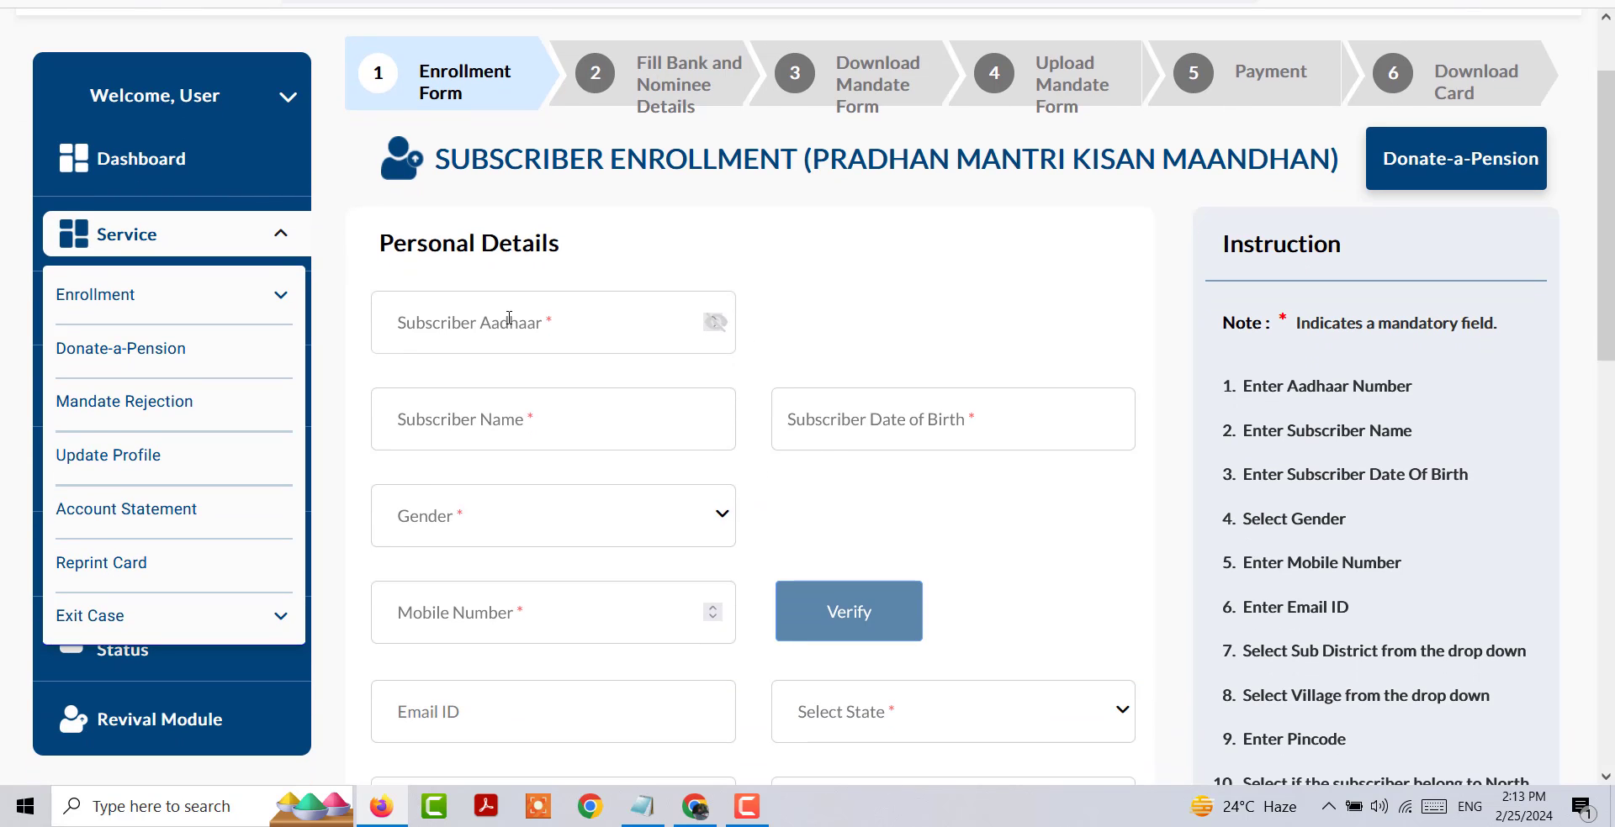
scroll(442, 220, "down", 1)
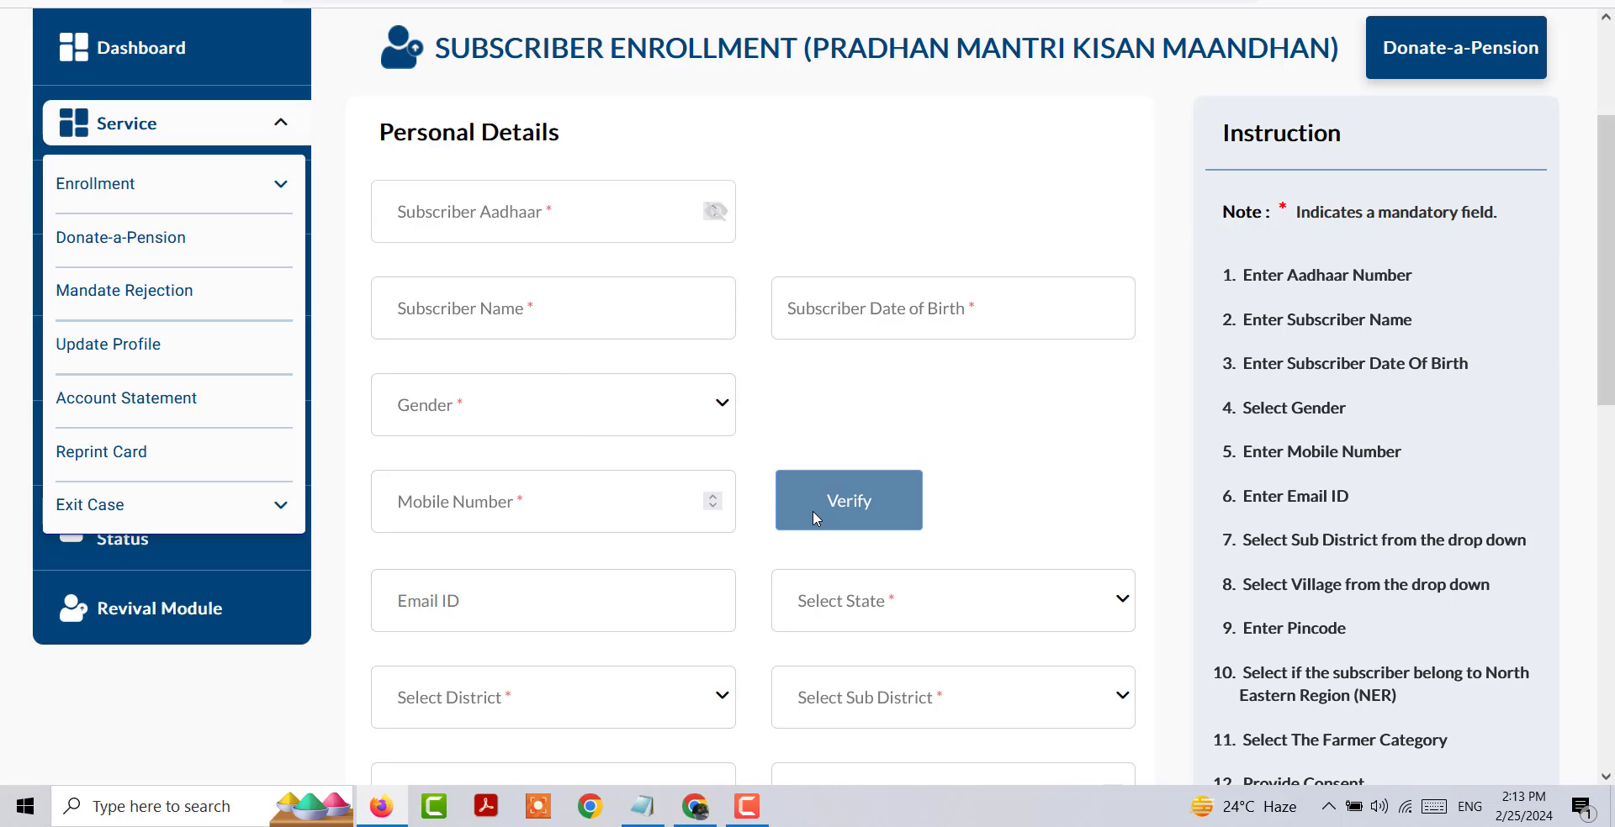
scroll(707, 378, "down", 4)
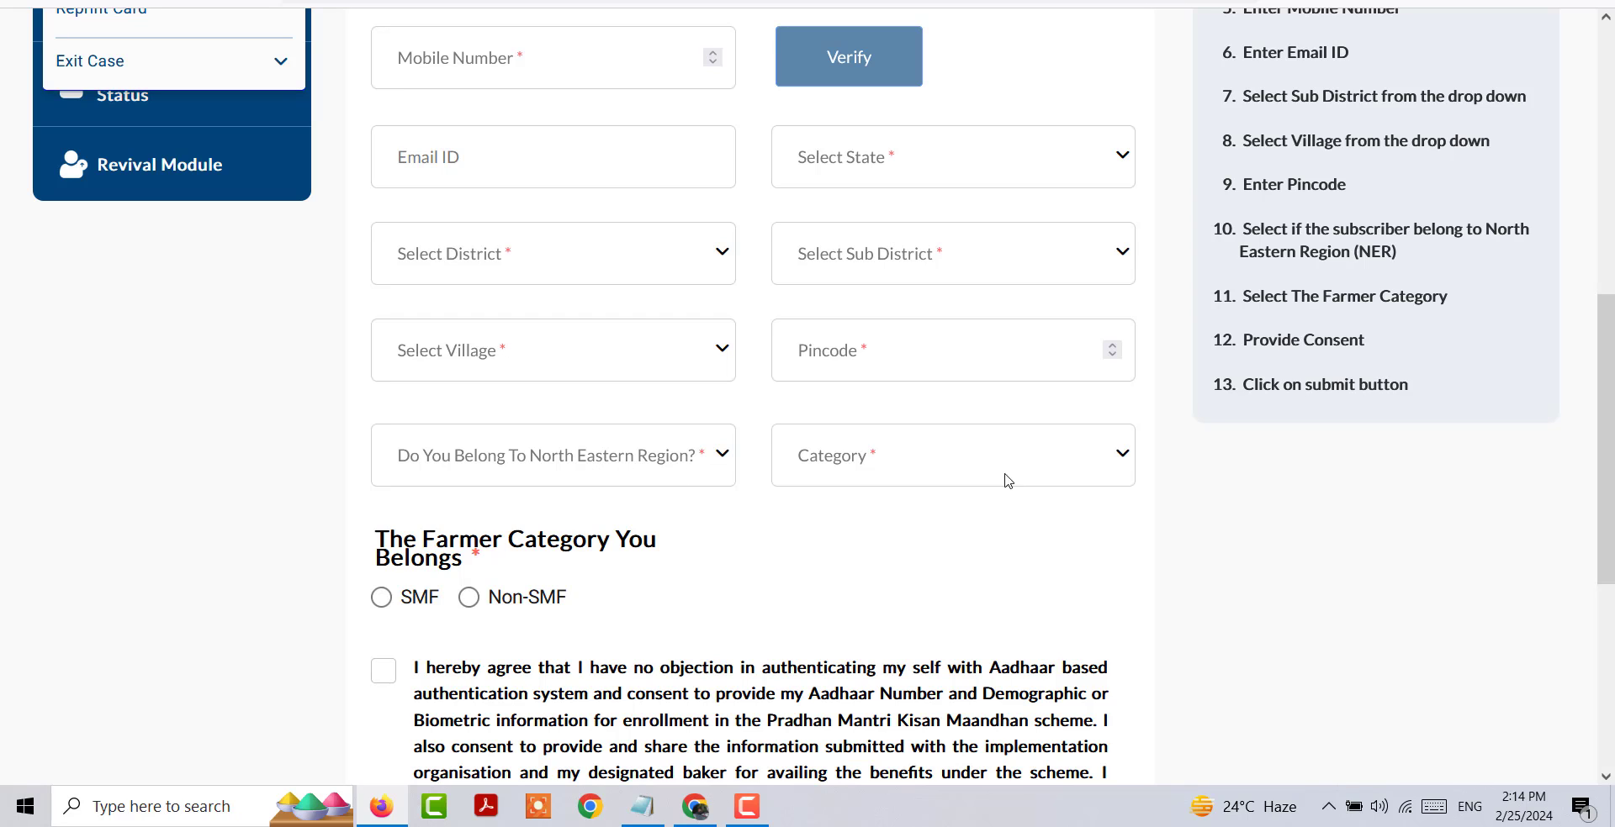
scroll(856, 603, "down", 2)
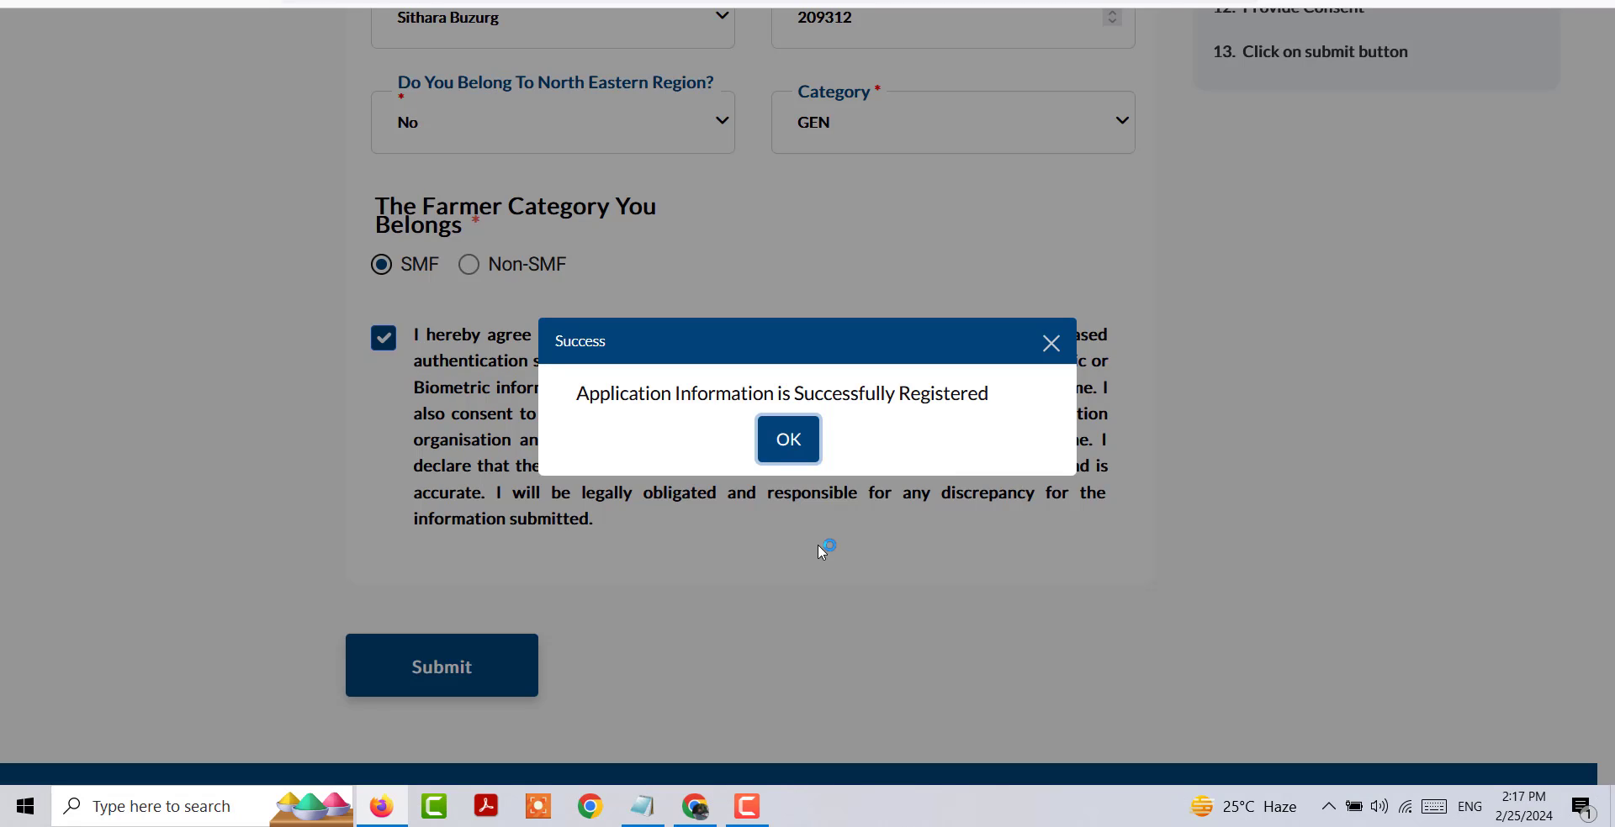
Step: Acknowledge the application registration and start subscriber authentication with OTP as the authentication type
left_click(787, 438)
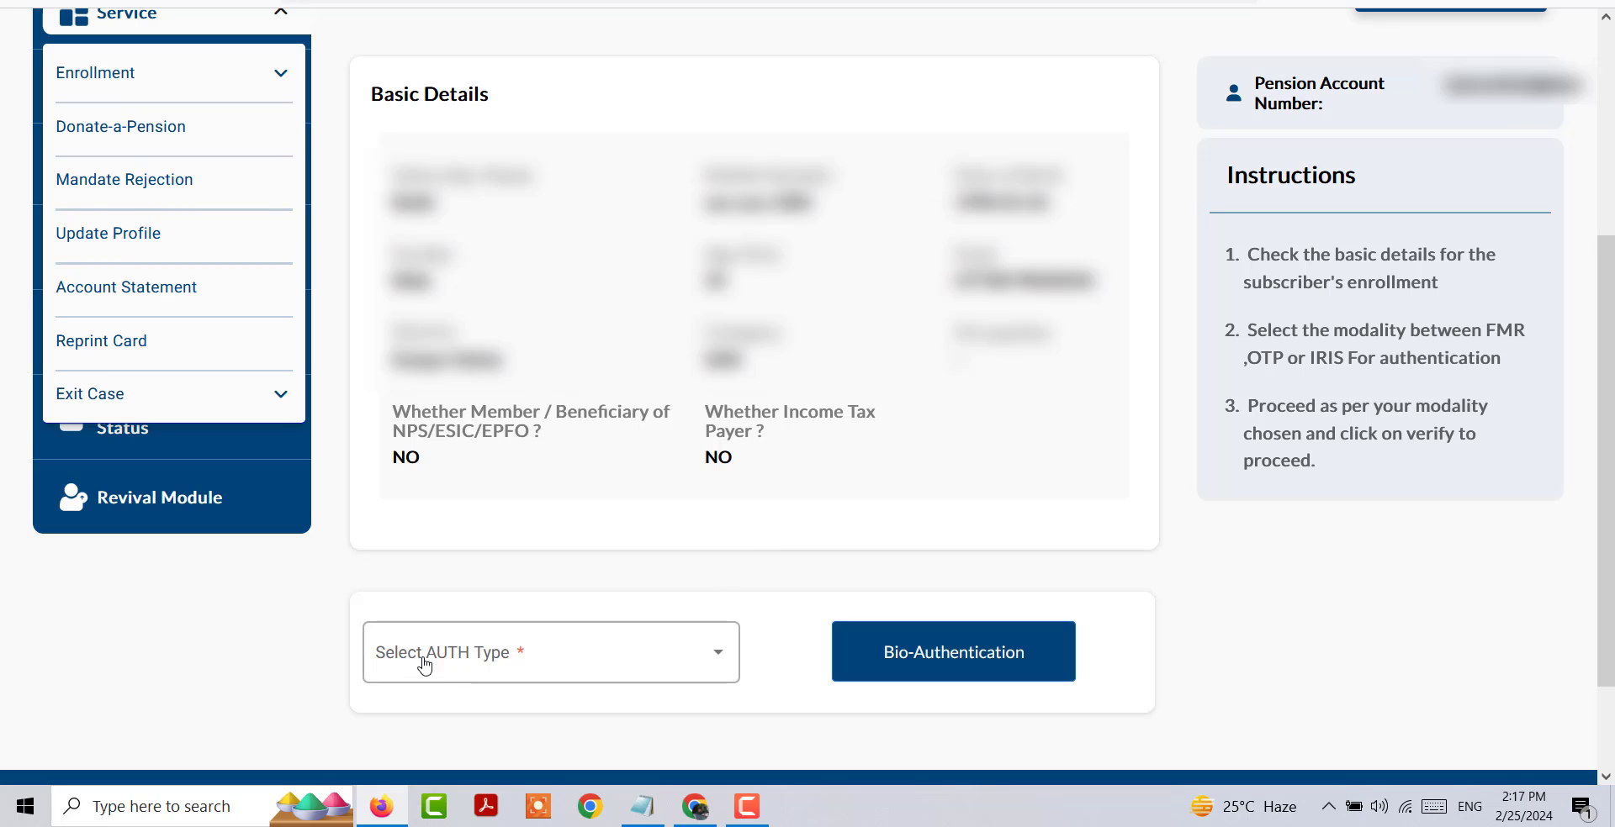
left_click(537, 656)
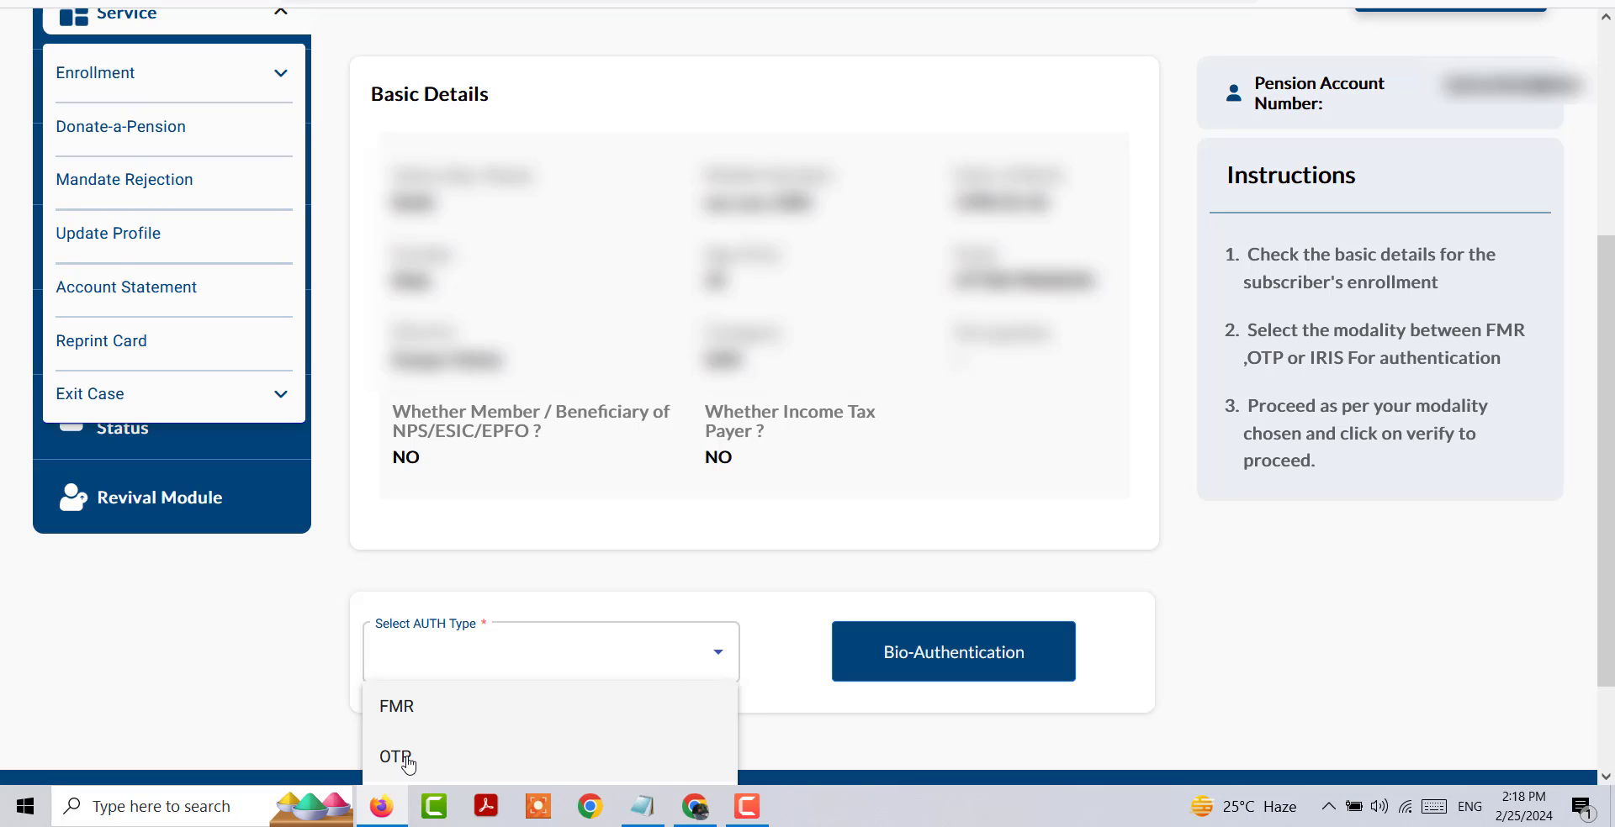
left_click(407, 761)
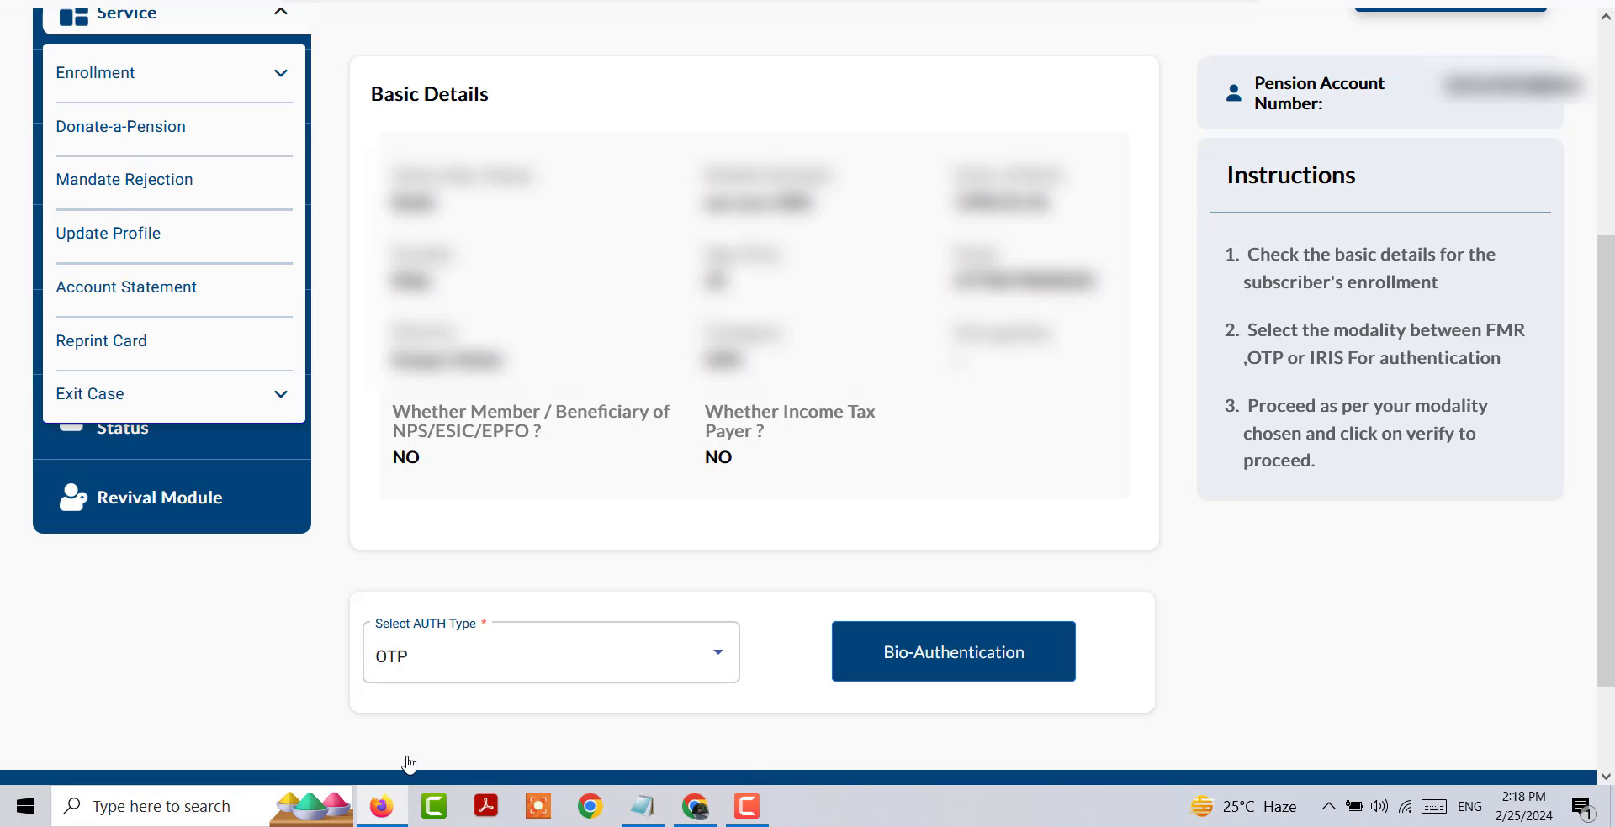
left_click(947, 666)
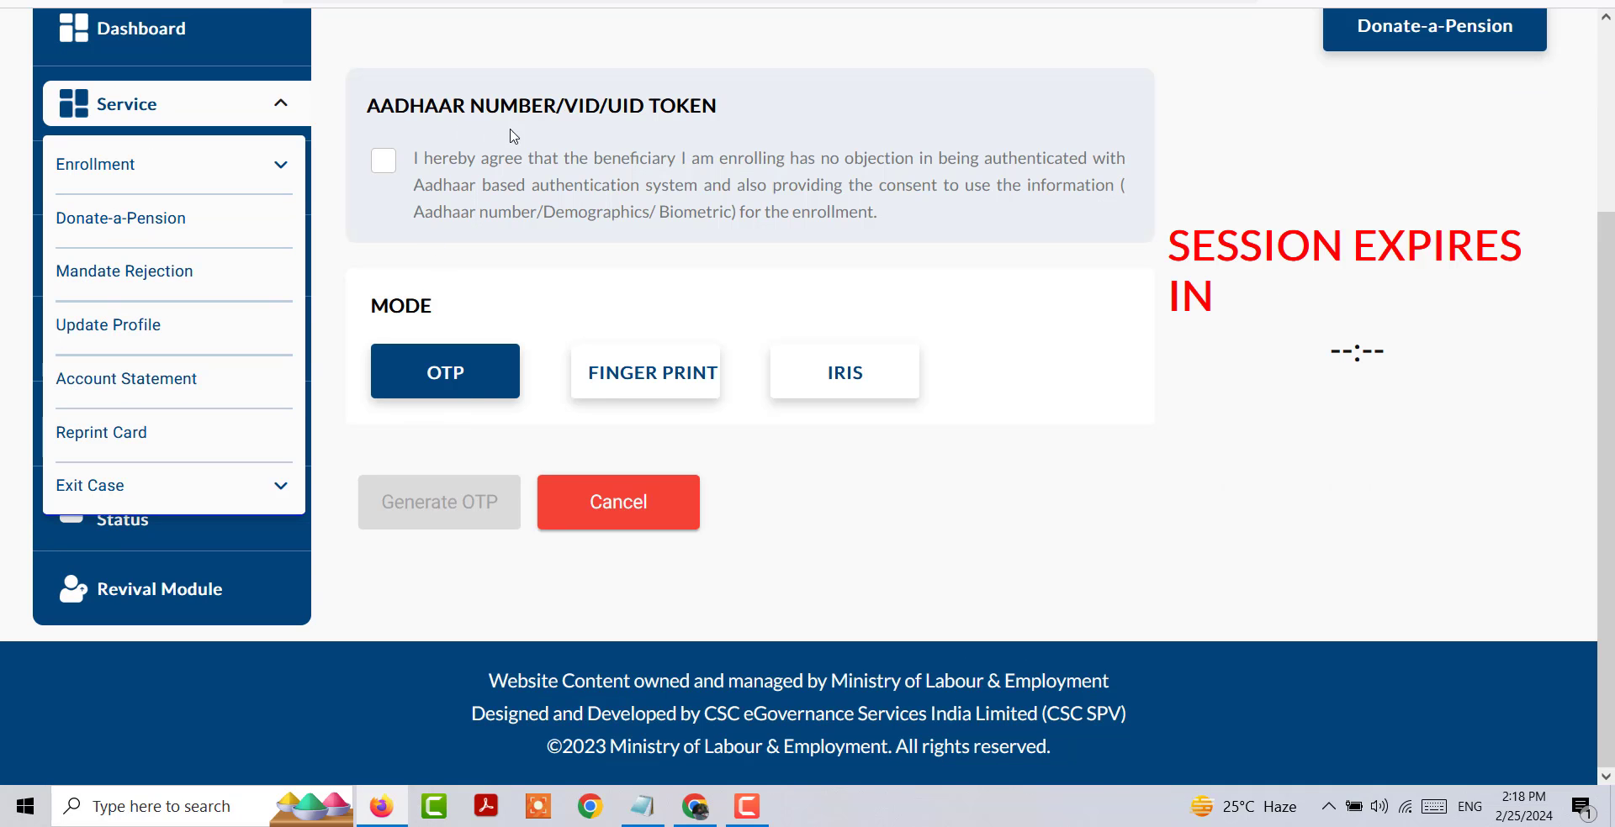
Step: Authenticate the subscriber by accepting both Aadhaar consents, generating an OTP by SMS and email, and entering the OTP
left_click(383, 161)
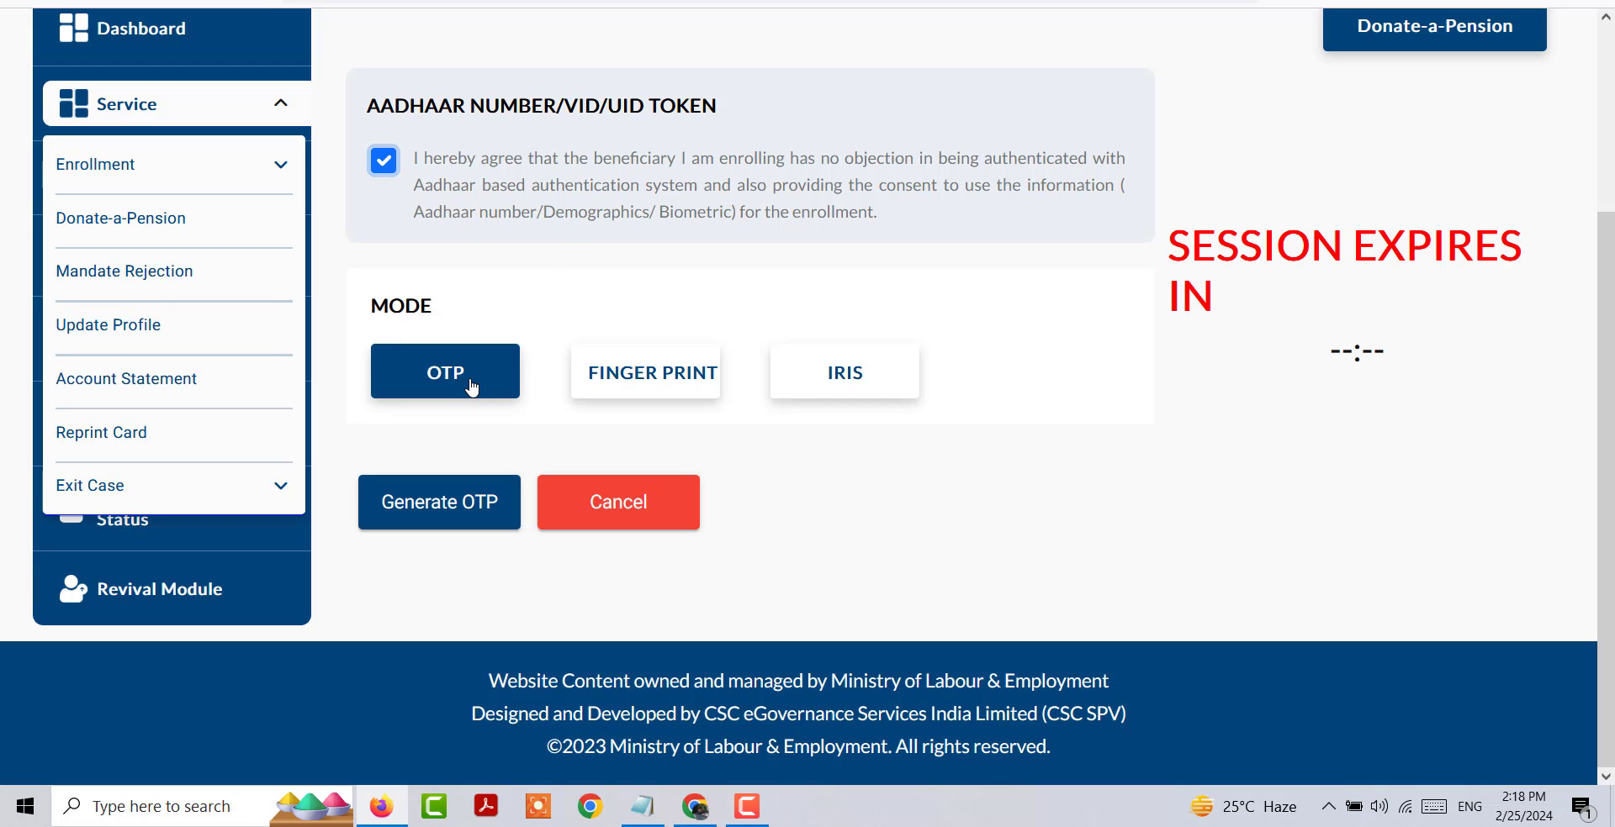
left_click(456, 515)
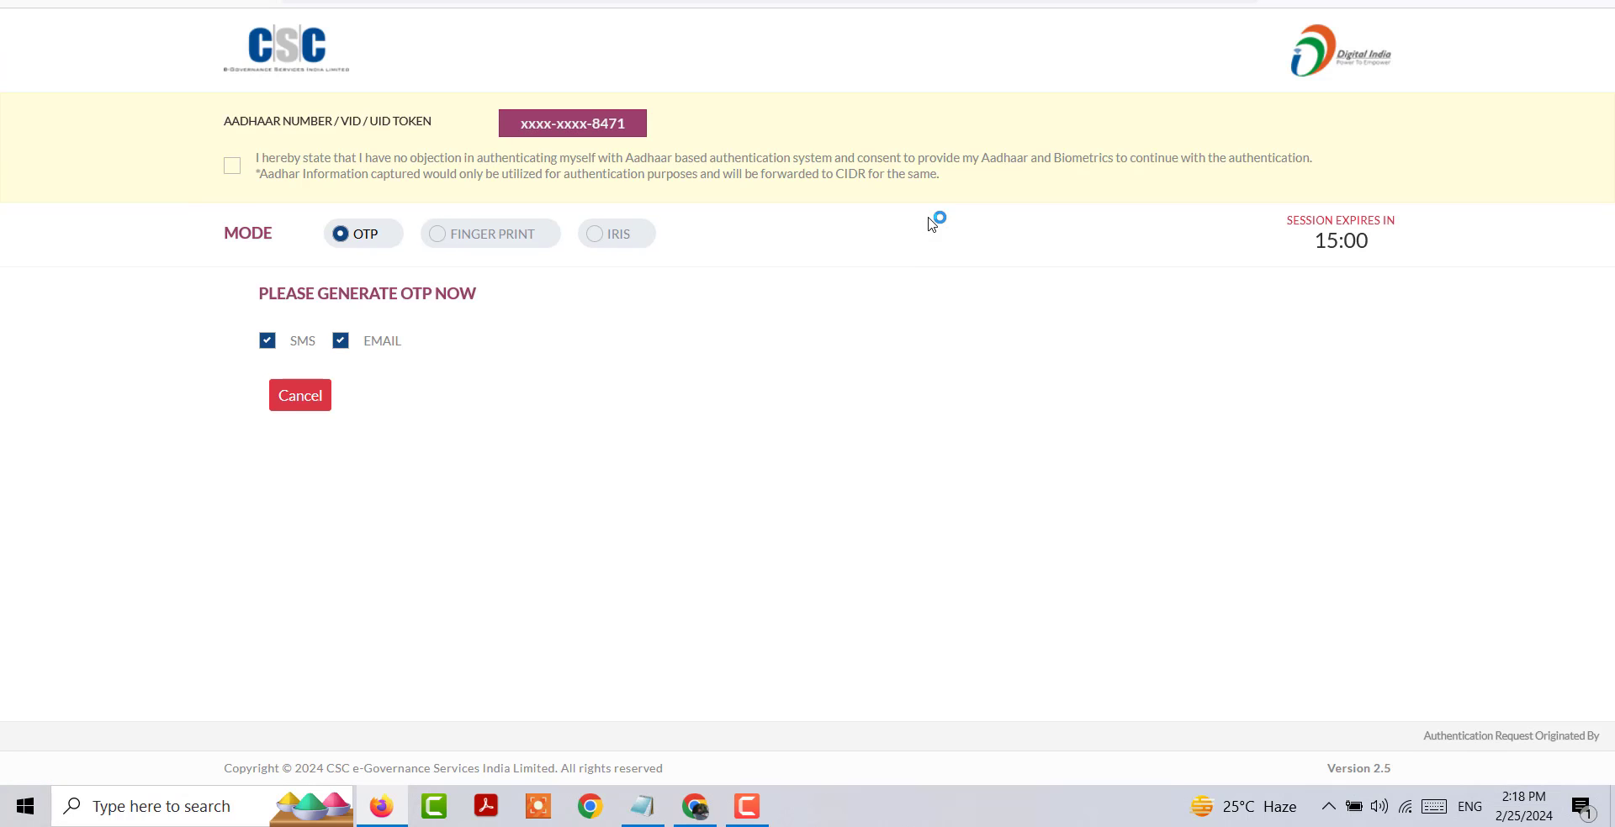
left_click(234, 171)
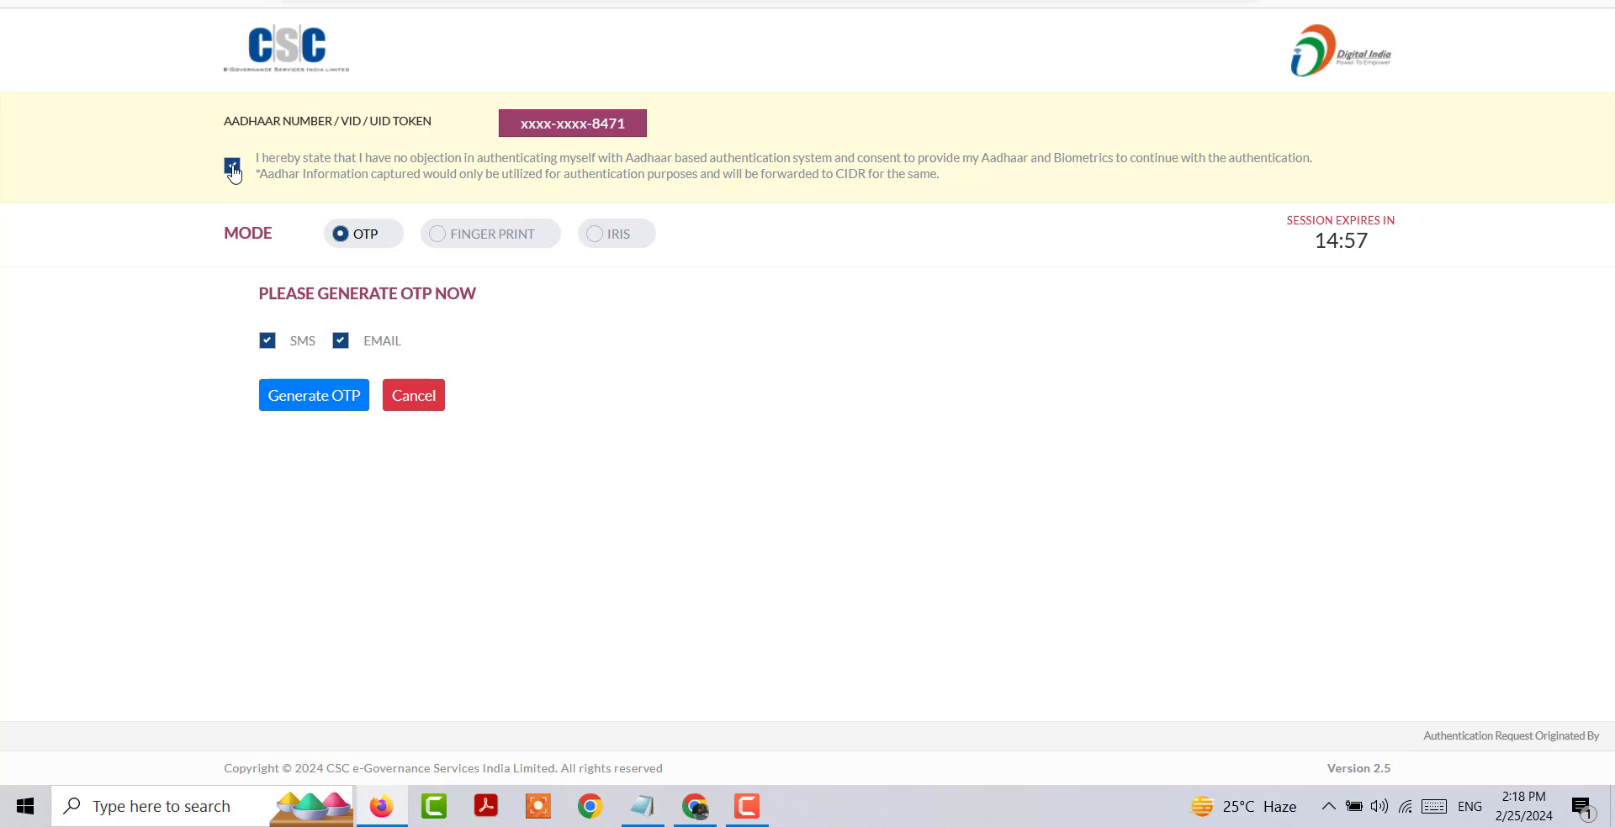
left_click(324, 405)
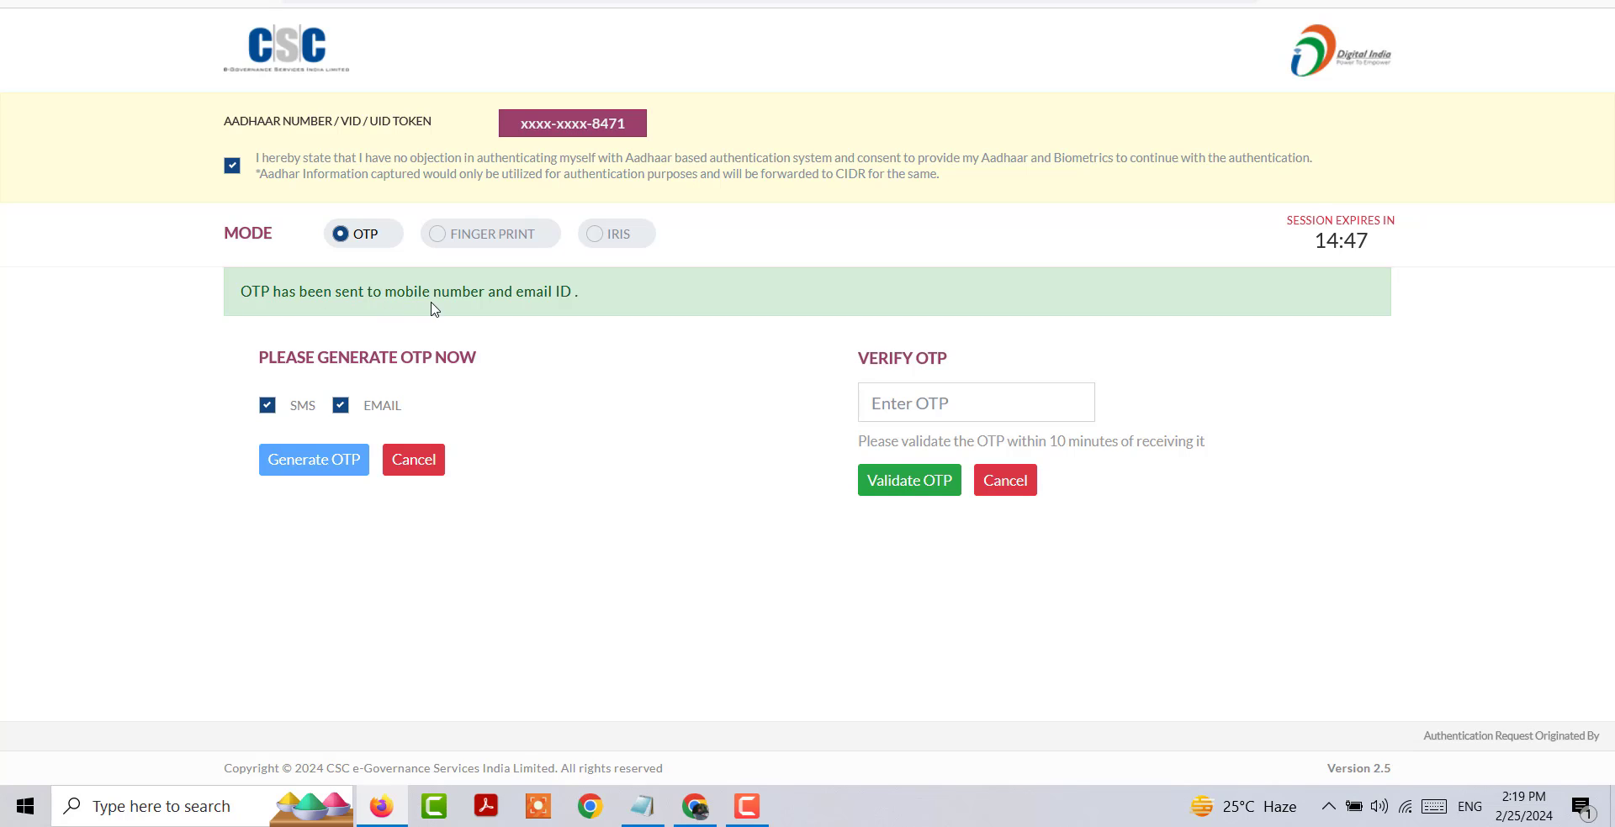
left_click(913, 417)
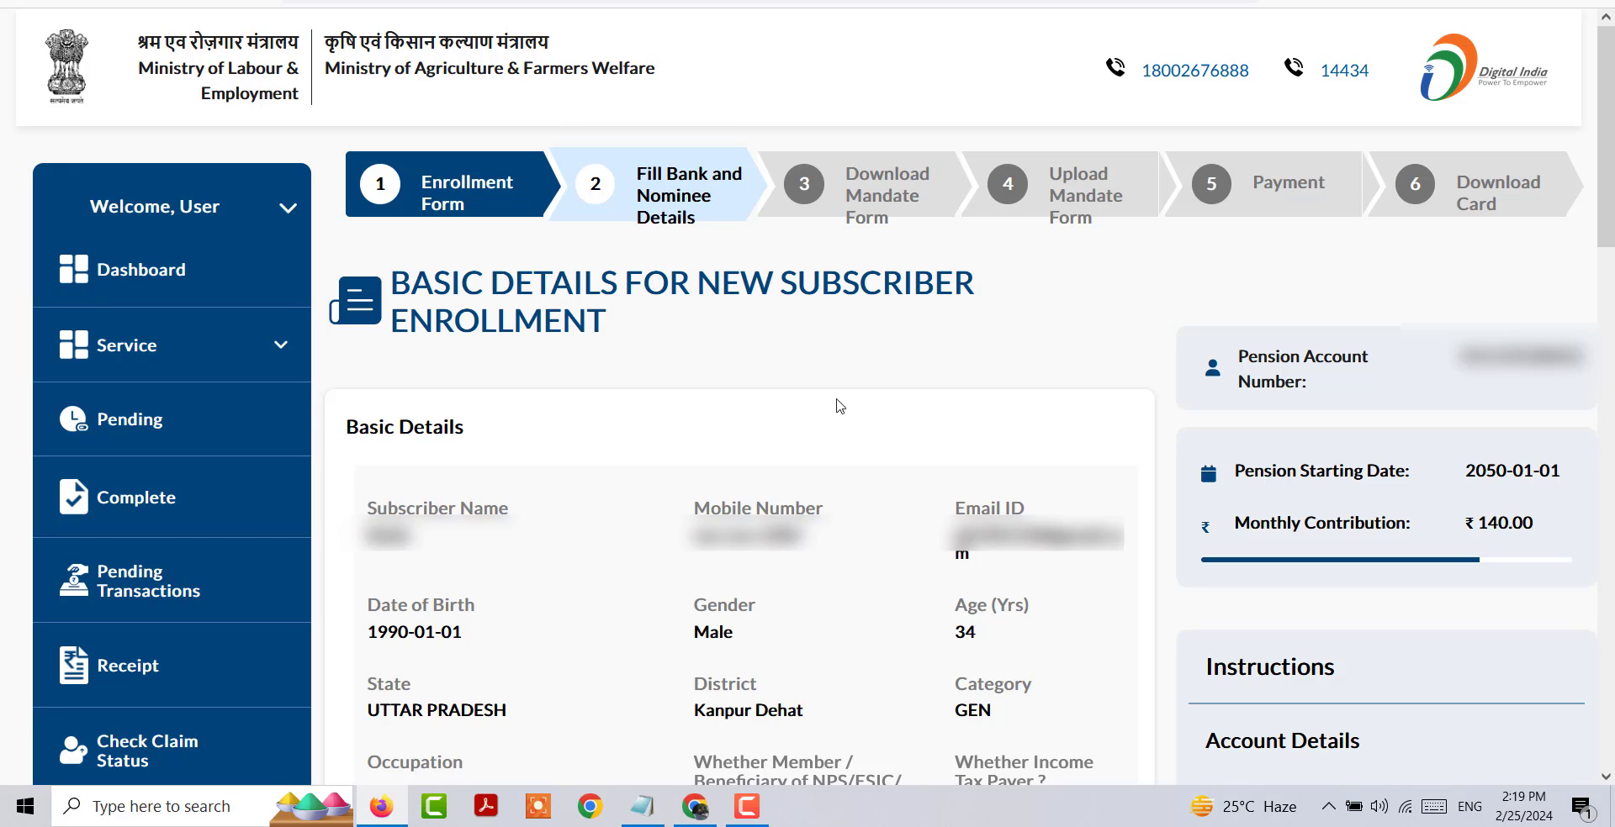
Step: Set the beneficiary contribution frequency to 1 Month and complete the bank account and nominee details
scroll(839, 407, "down", 10)
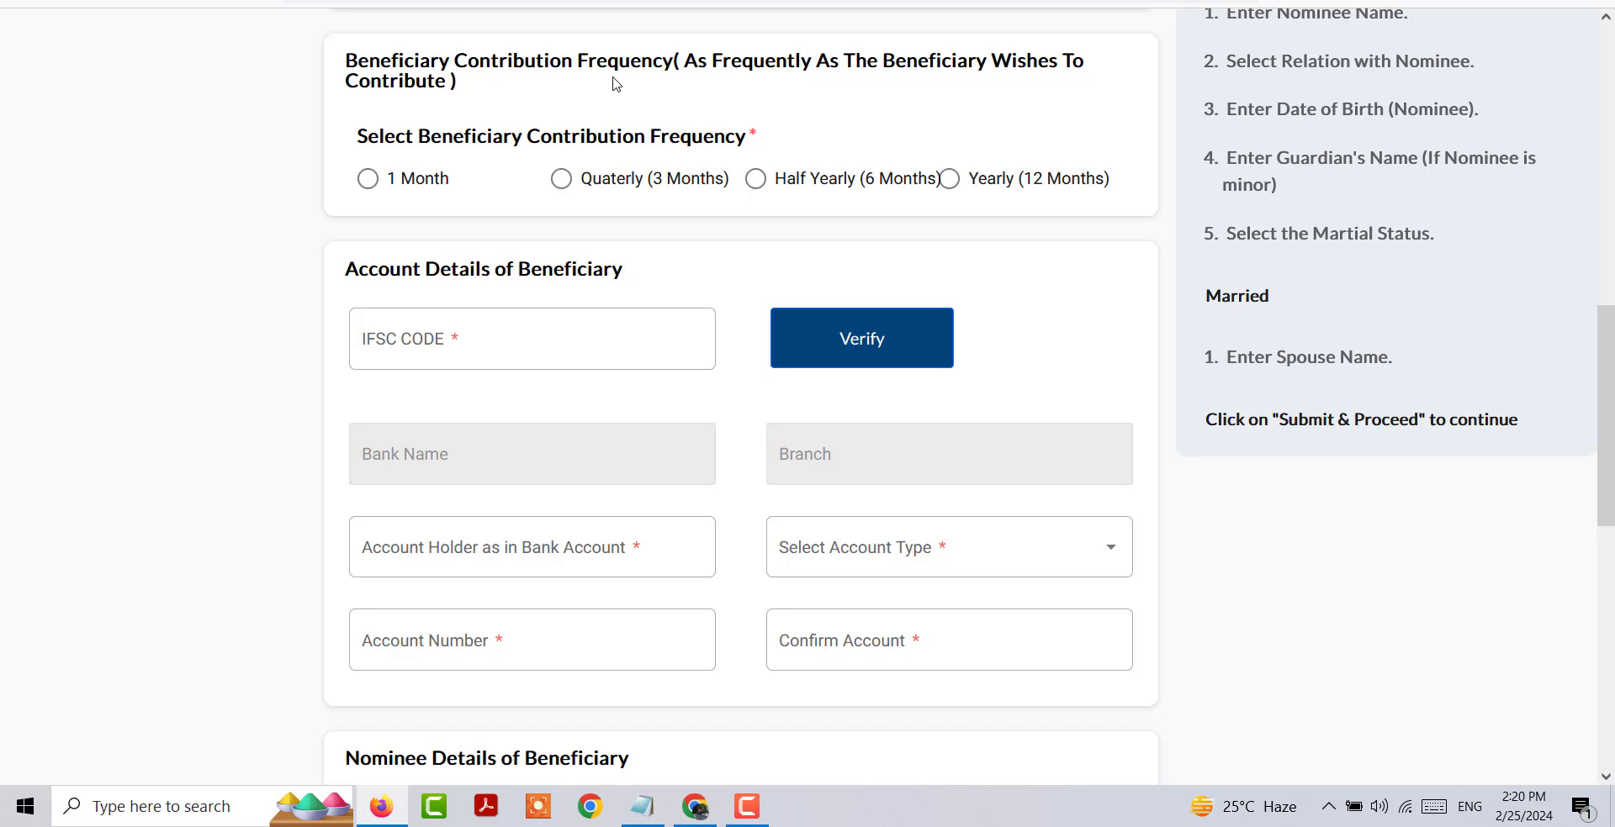
left_click(370, 180)
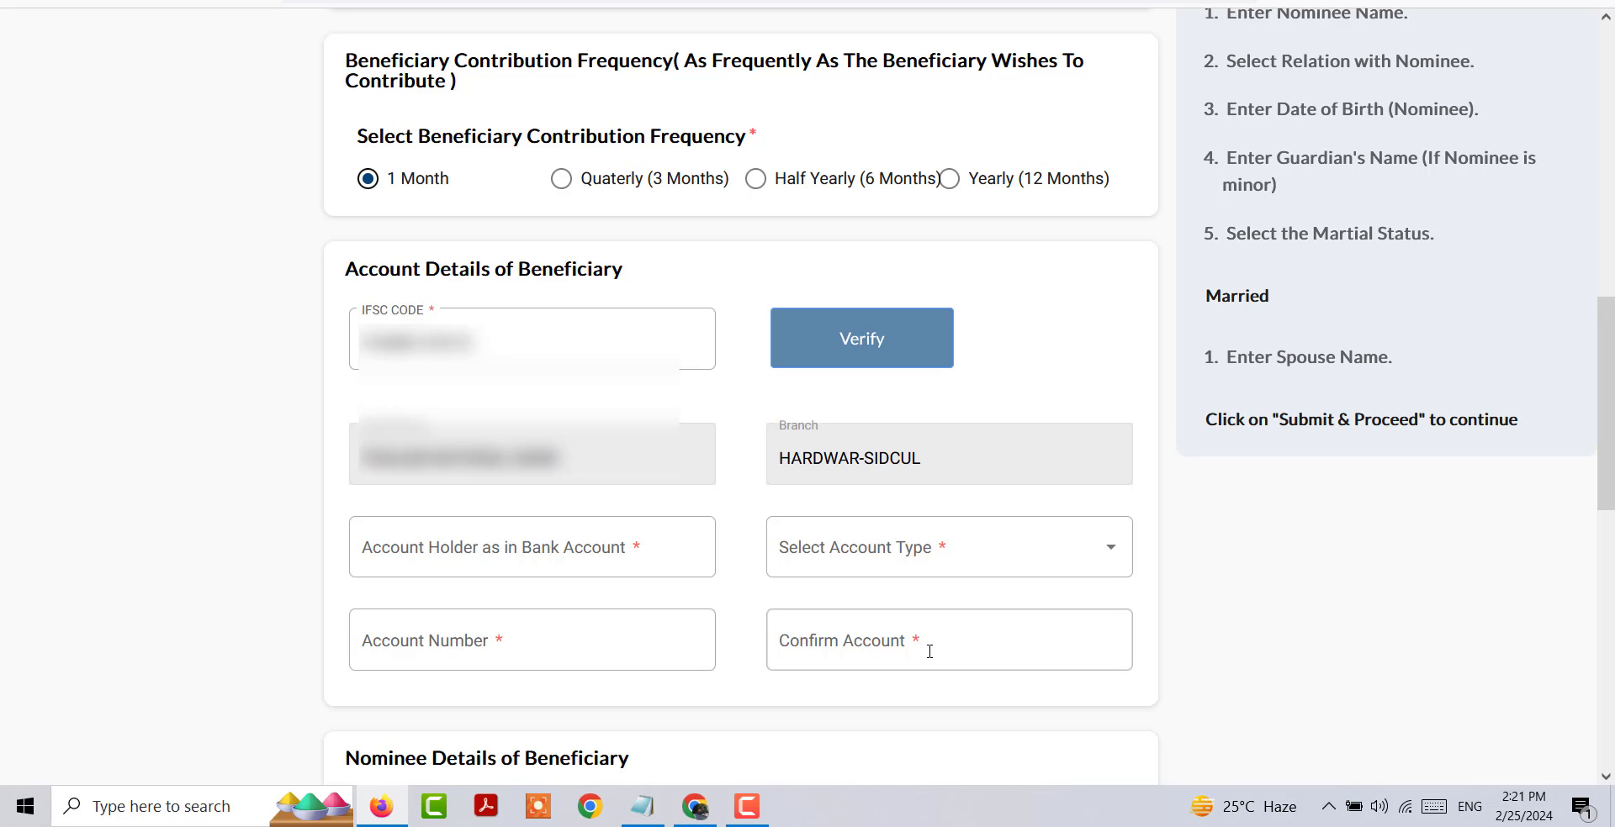
scroll(885, 645, "down", 8)
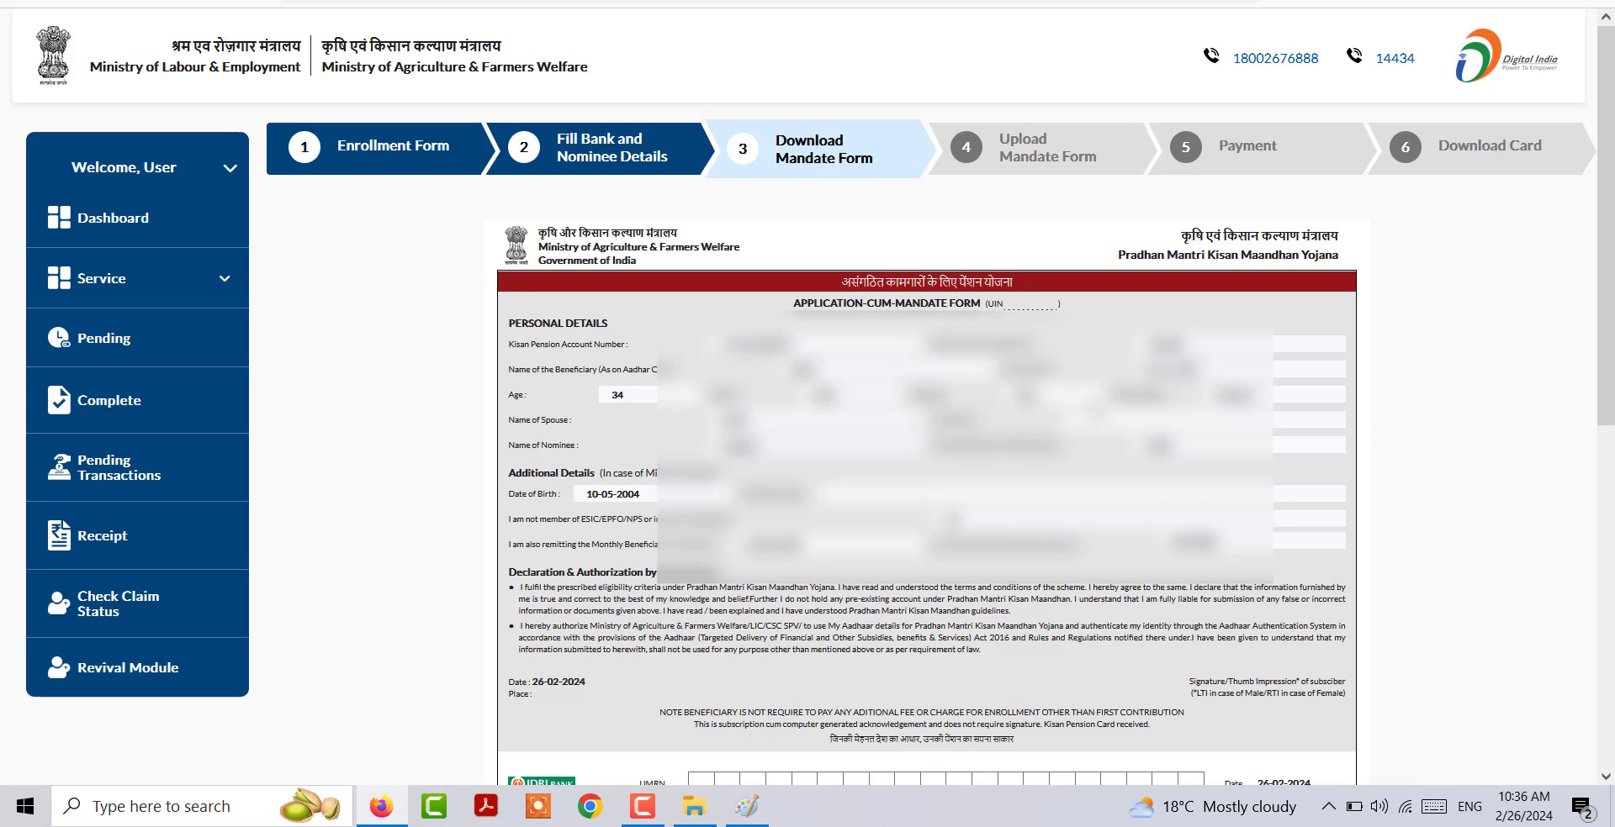
Step: Download the application-cum-mandate form and submit the signed copy uploaded as a PDF
scroll(808, 395, "down", 8)
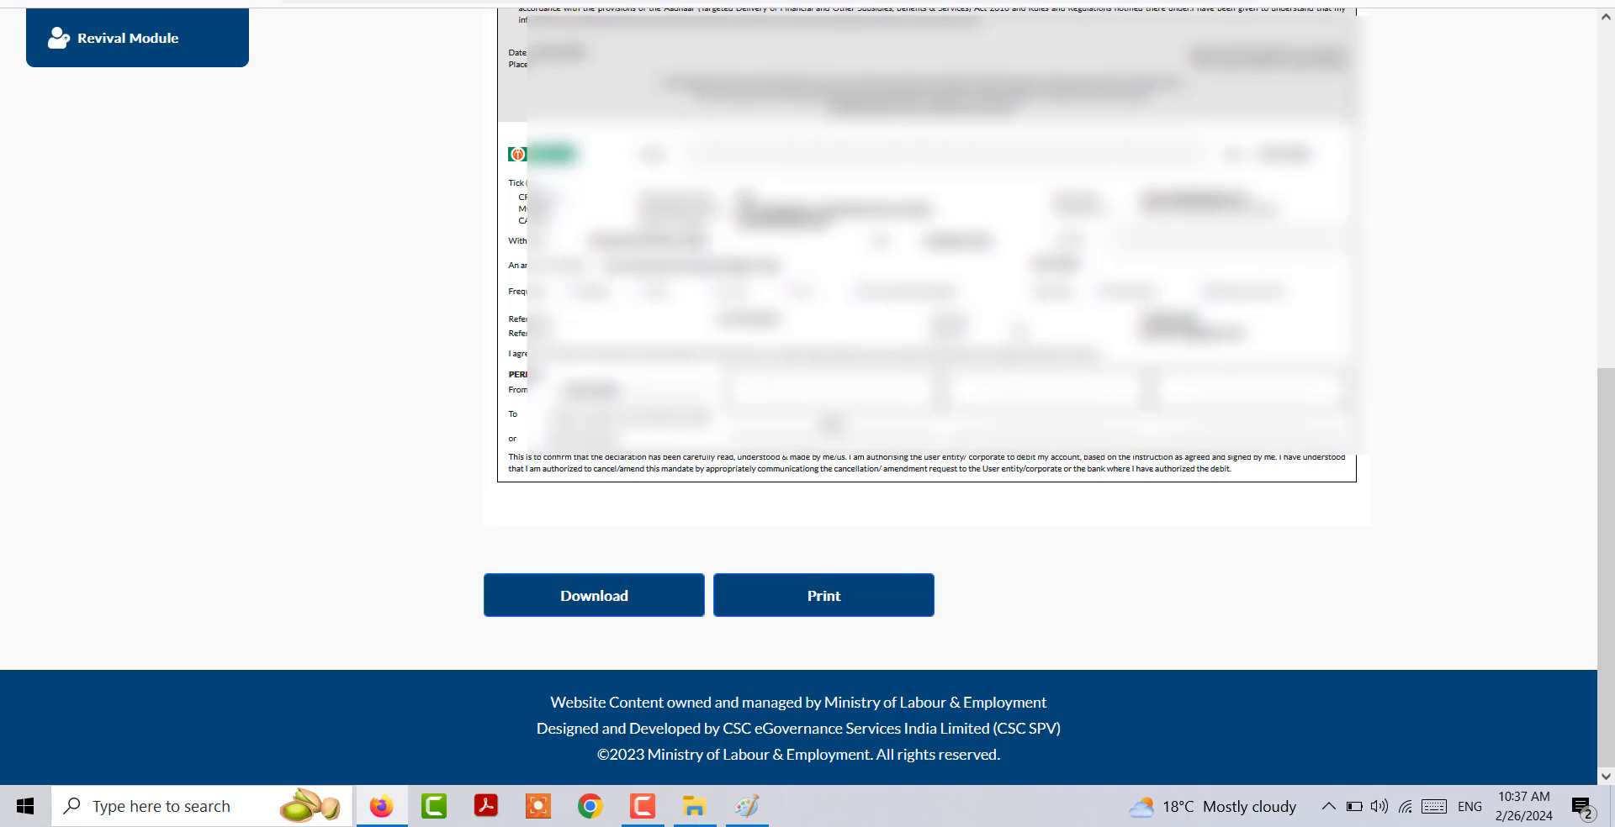
left_click(605, 603)
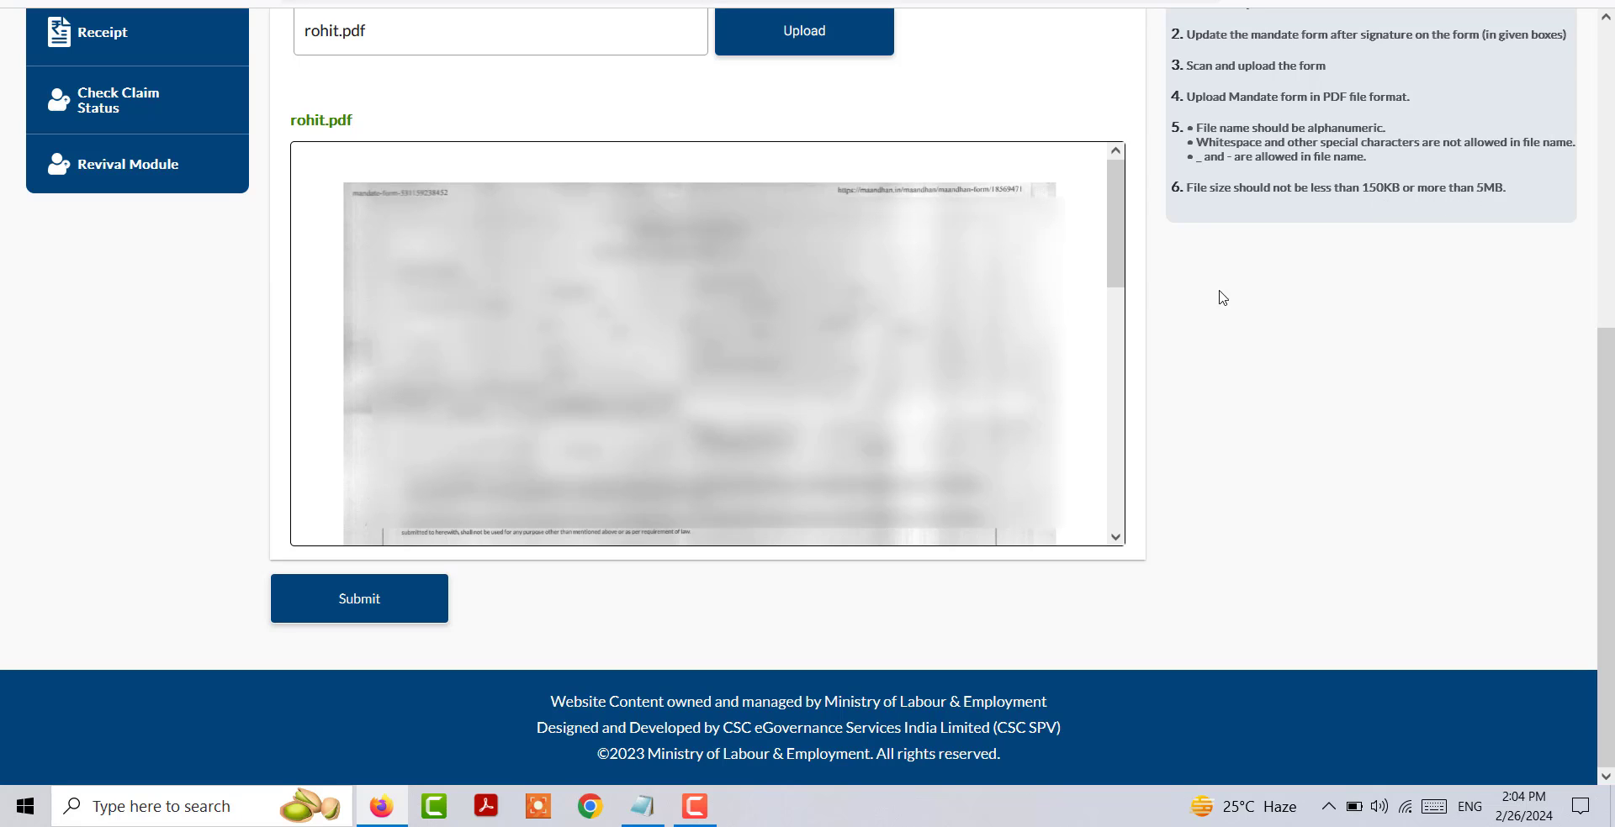
left_click(367, 606)
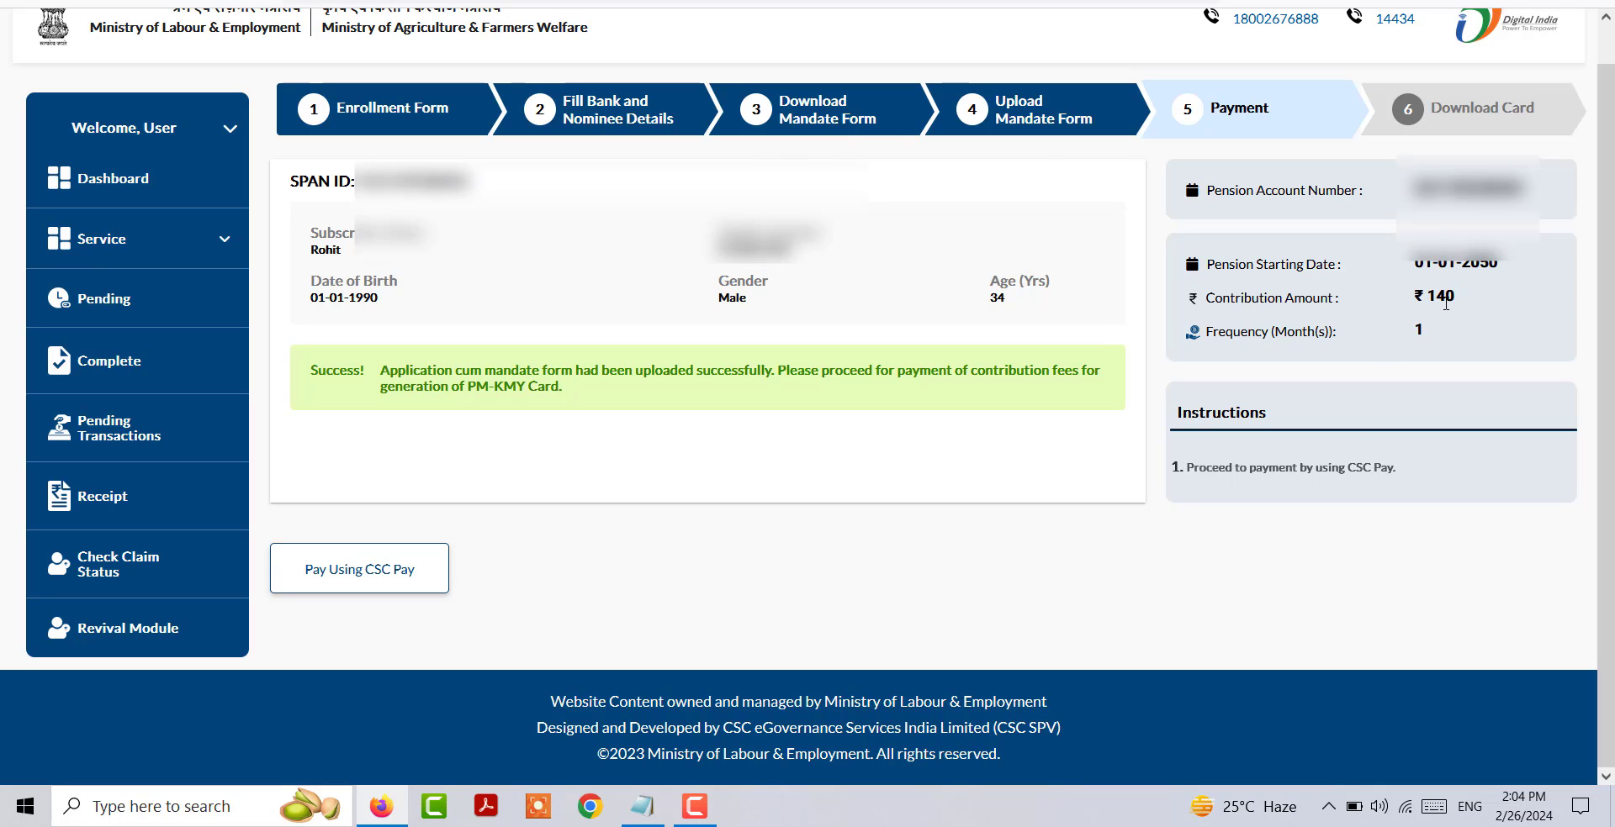
Step: Start the contribution payment with CSC Pay, validate the account password and go to the wallet PIN entry
left_click(375, 585)
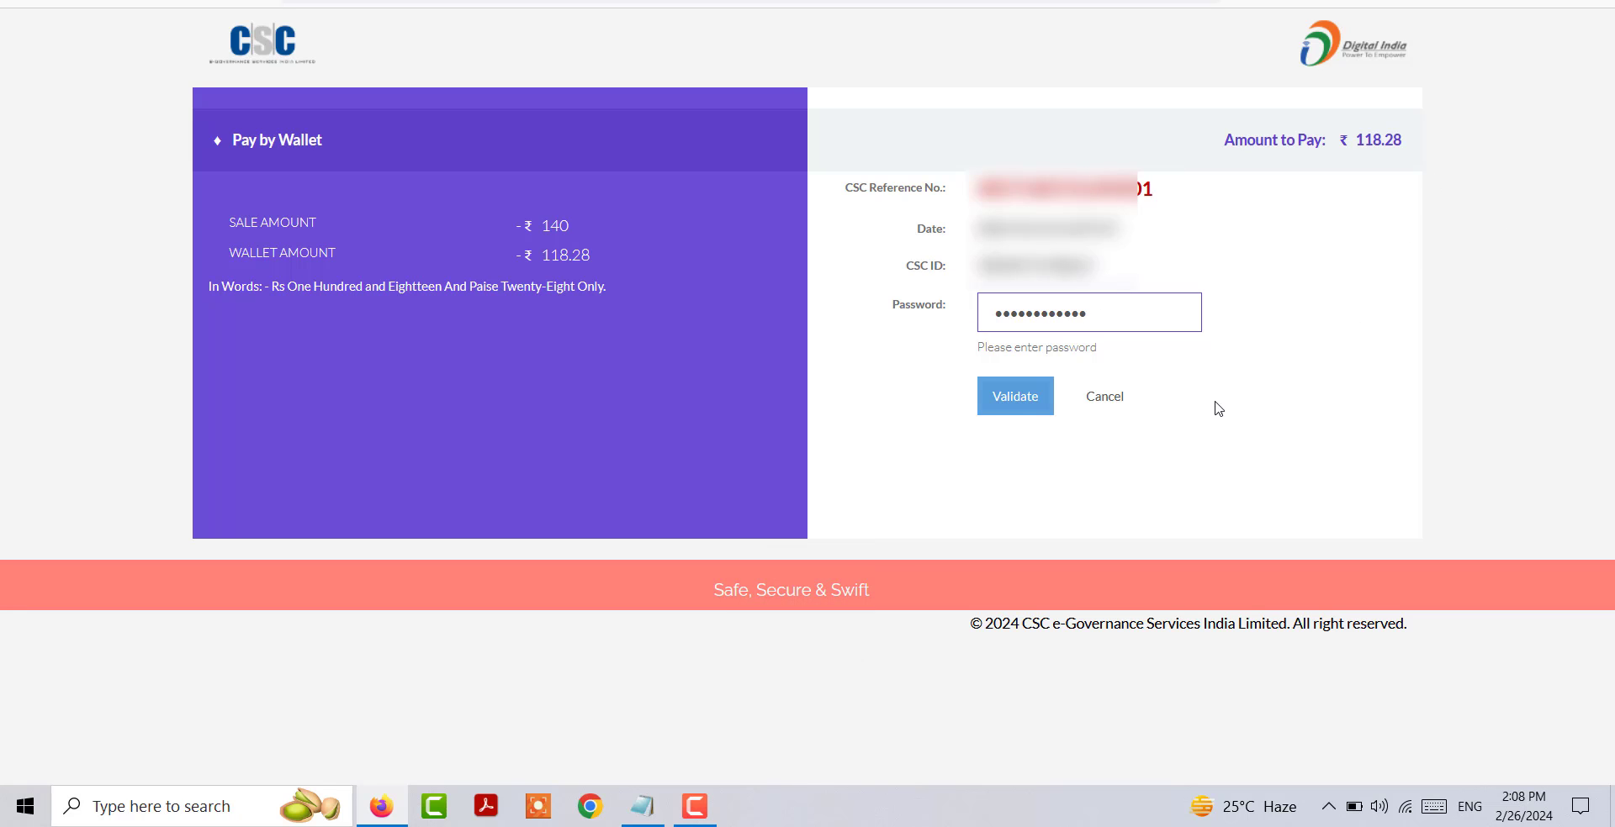
left_click(1026, 403)
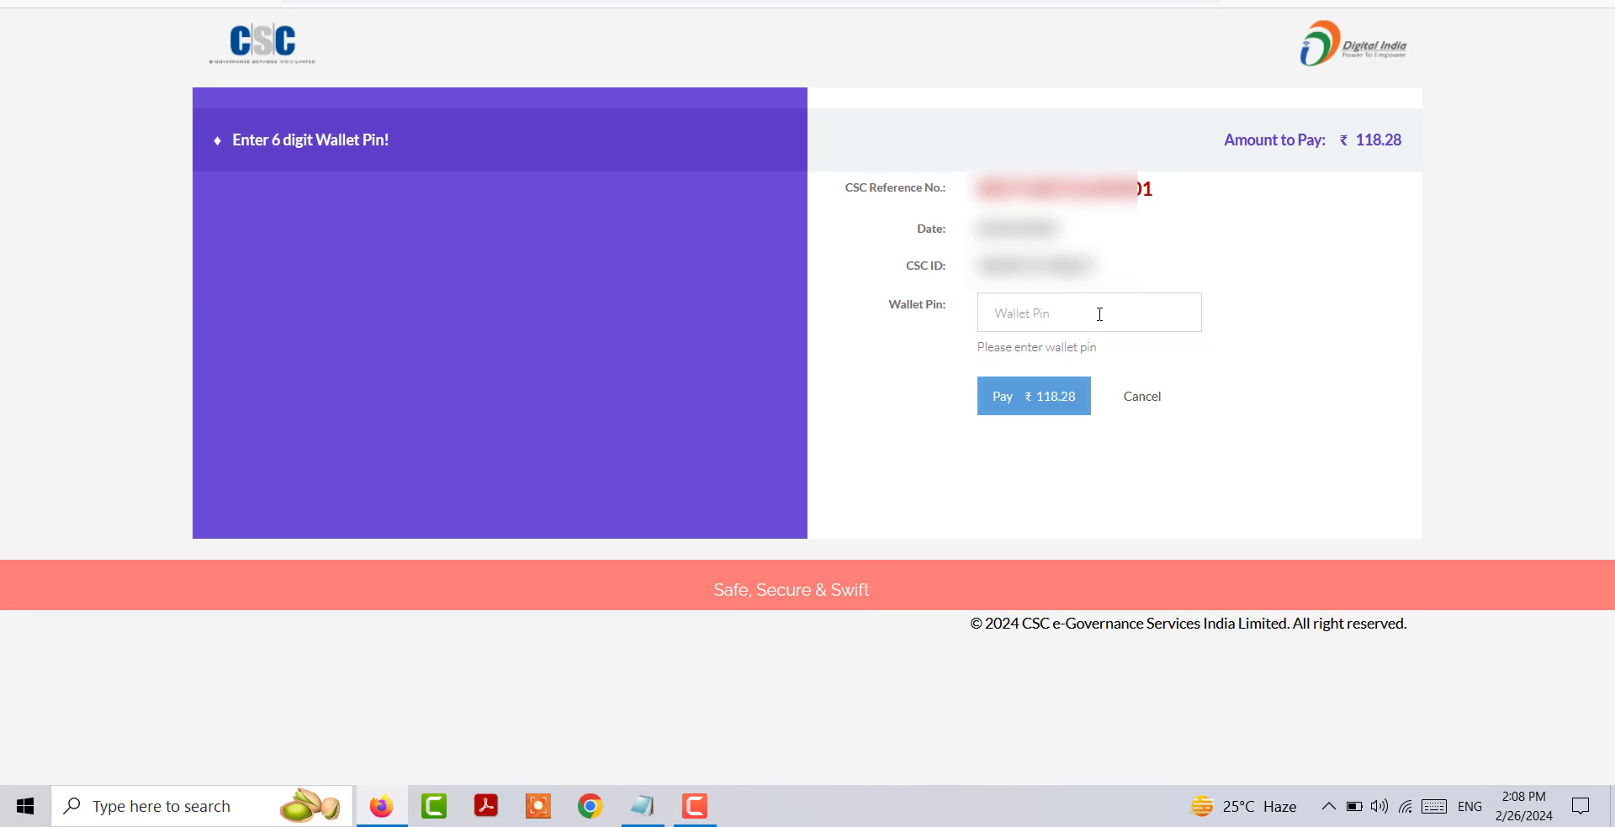
left_click(1099, 315)
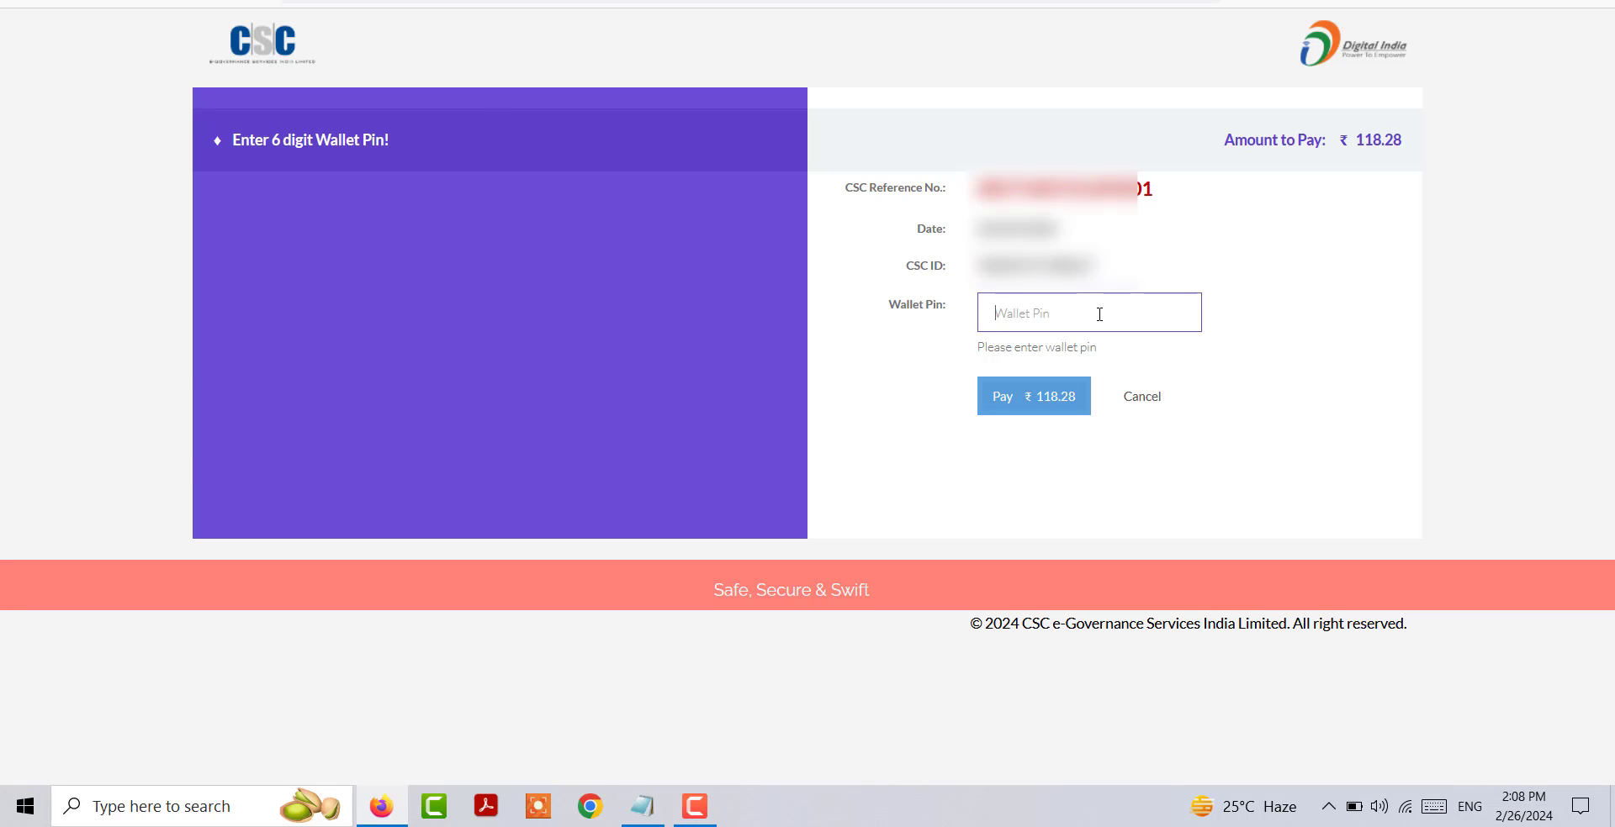